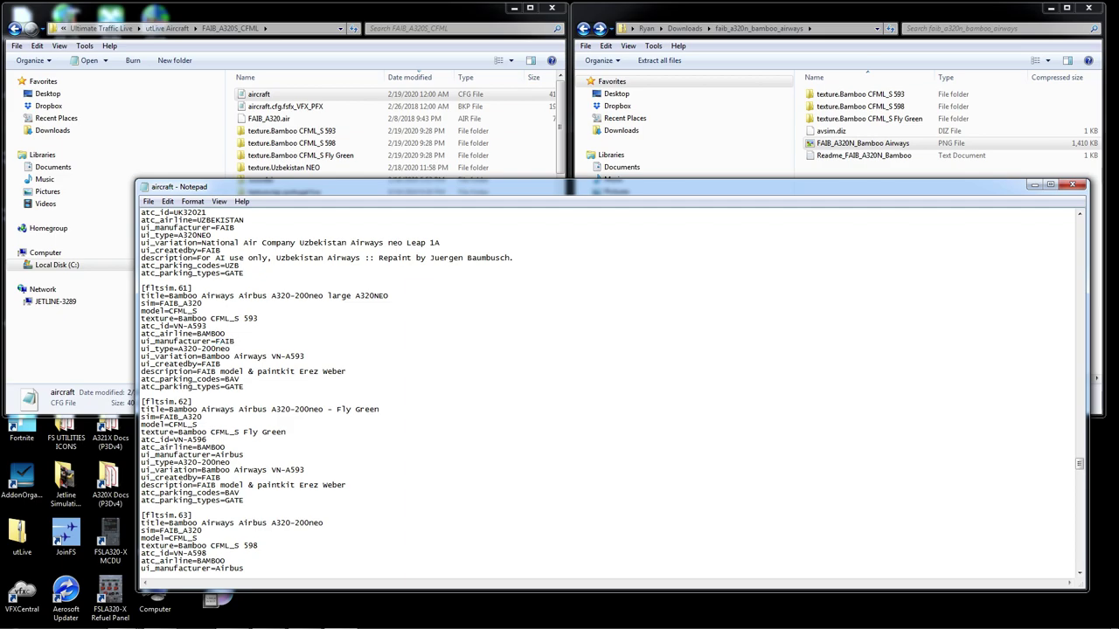
# - Copy the A320NEO value from the Uzbekistan entry's ui_type line
pyautogui.click(246, 340)
pyautogui.scroll(1, 218, 350)
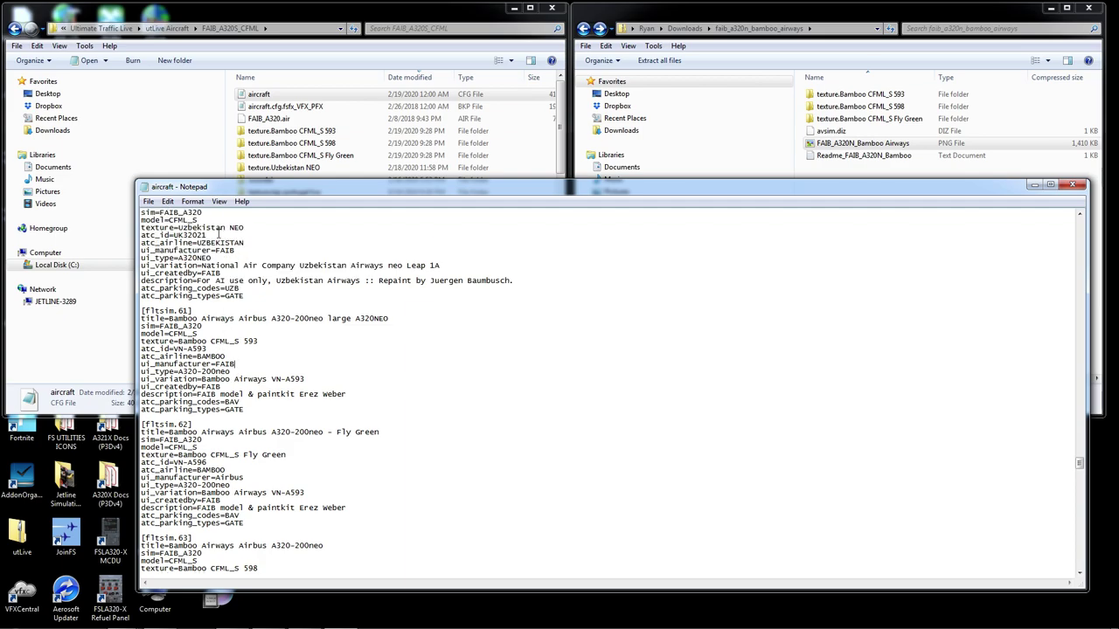
pyautogui.moveTo(213, 260); pyautogui.dragTo(178, 261)
pyautogui.rightClick(187, 262)
pyautogui.click(203, 297)
# - Paste A320NEO over the A320-200neo ui_type values in fltsim.62 and fltsim.63
pyautogui.moveTo(233, 486); pyautogui.dragTo(178, 486)
pyautogui.rightClick(194, 484)
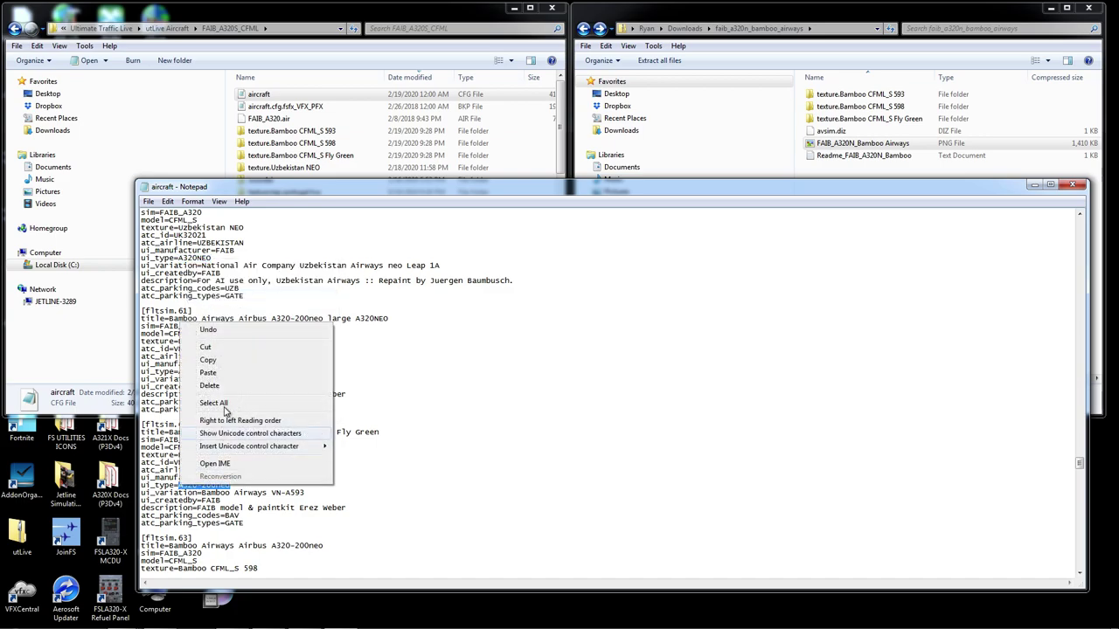
pyautogui.click(207, 372)
pyautogui.scroll(-6, 219, 442)
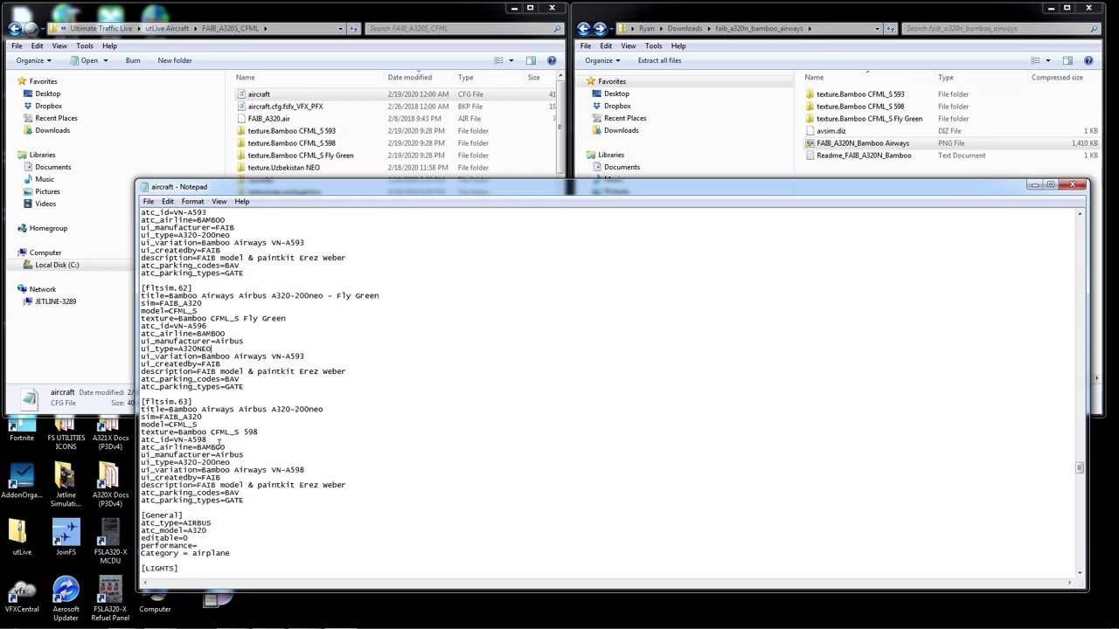
pyautogui.moveTo(231, 462); pyautogui.dragTo(179, 463)
pyautogui.rightClick(182, 462)
pyautogui.click(215, 516)
# - Paste A320NEO over the A320-200neo ui_type value in fltsim.61
pyautogui.scroll(-4, 214, 472)
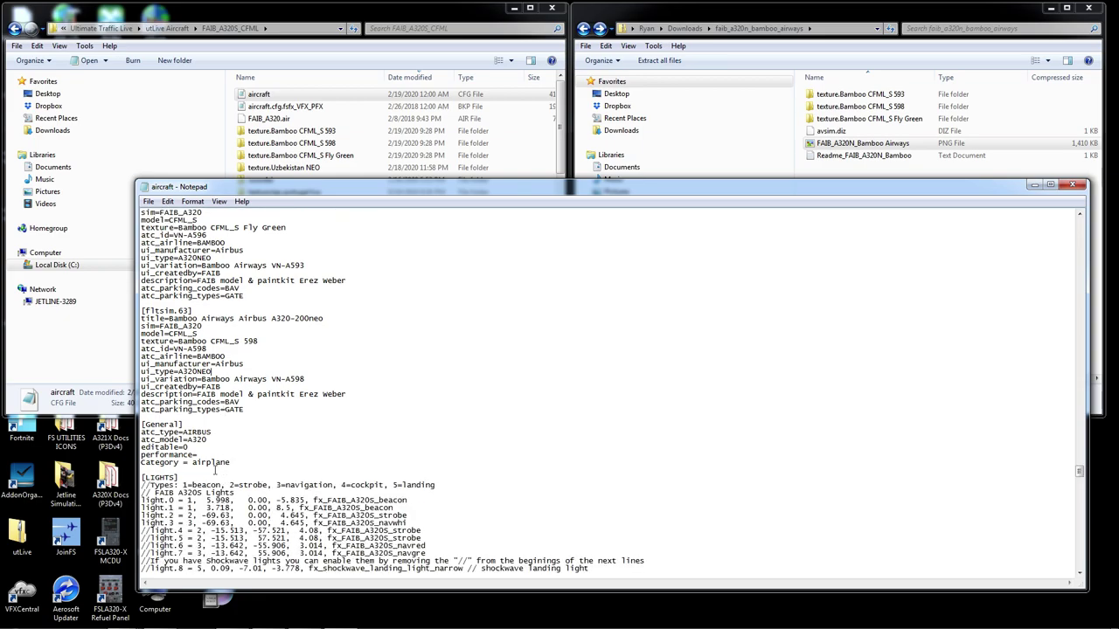
pyautogui.scroll(8, 214, 472)
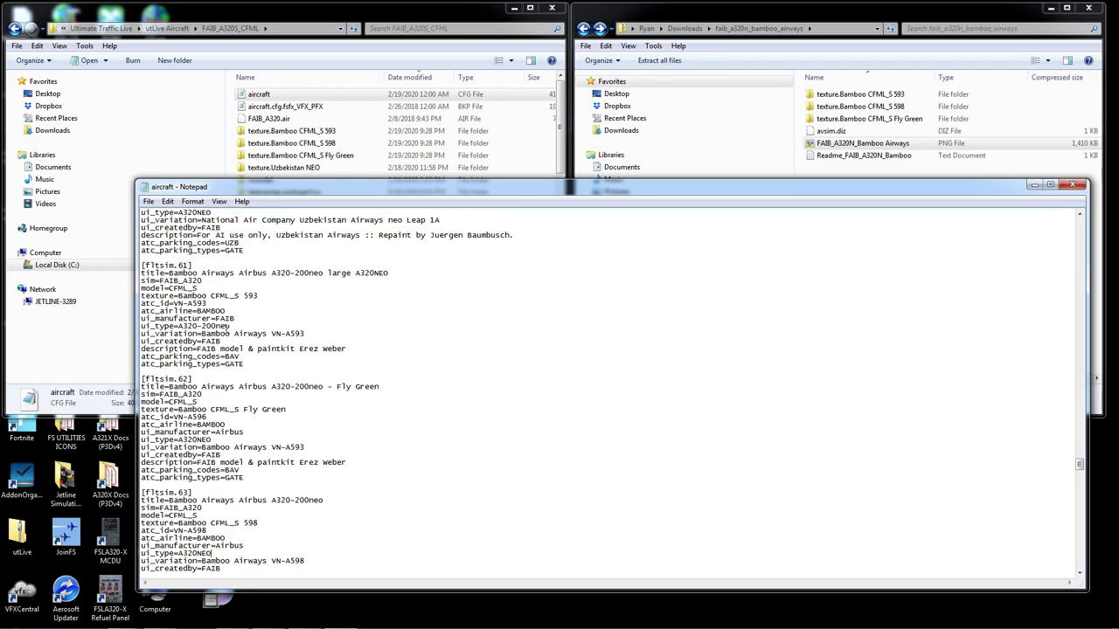
pyautogui.moveTo(229, 325); pyautogui.dragTo(181, 326)
pyautogui.rightClick(180, 325)
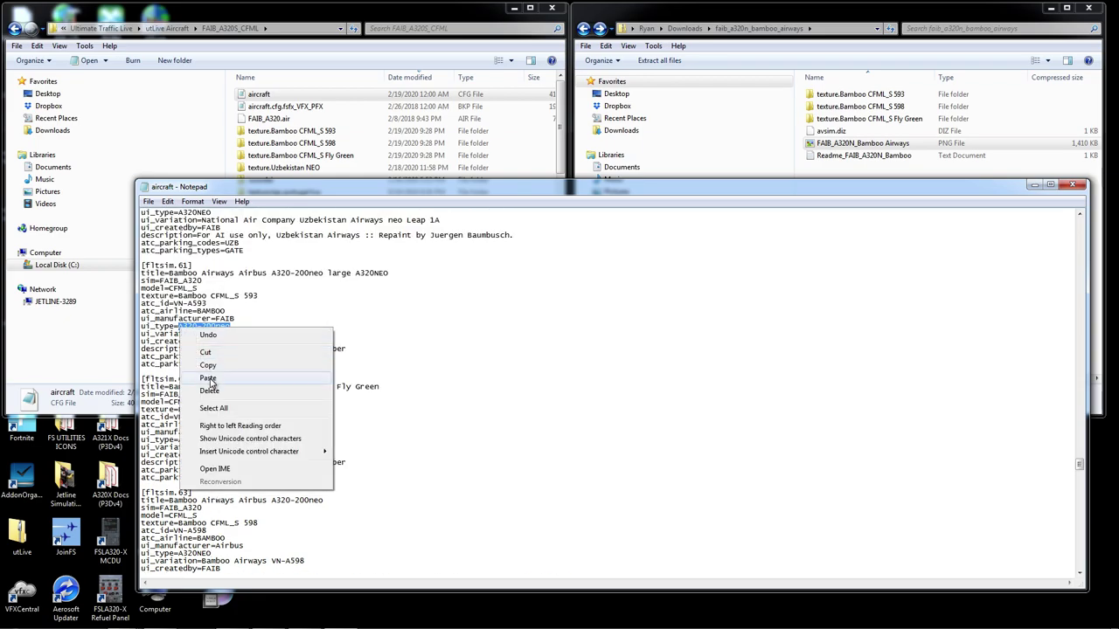
pyautogui.click(210, 378)
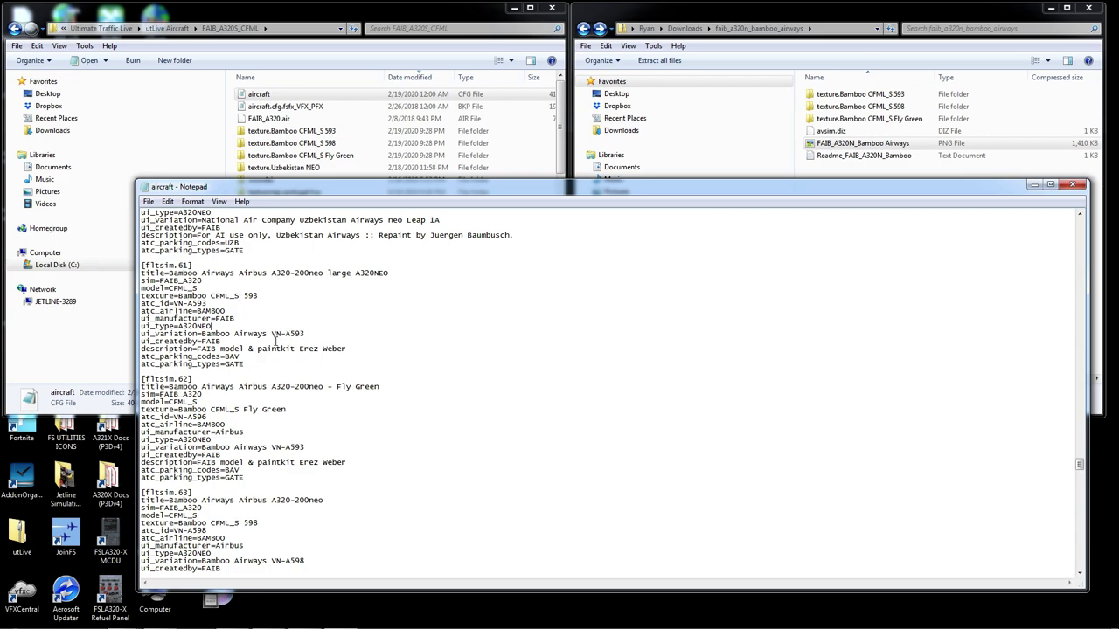
pyautogui.scroll(-3, 276, 344)
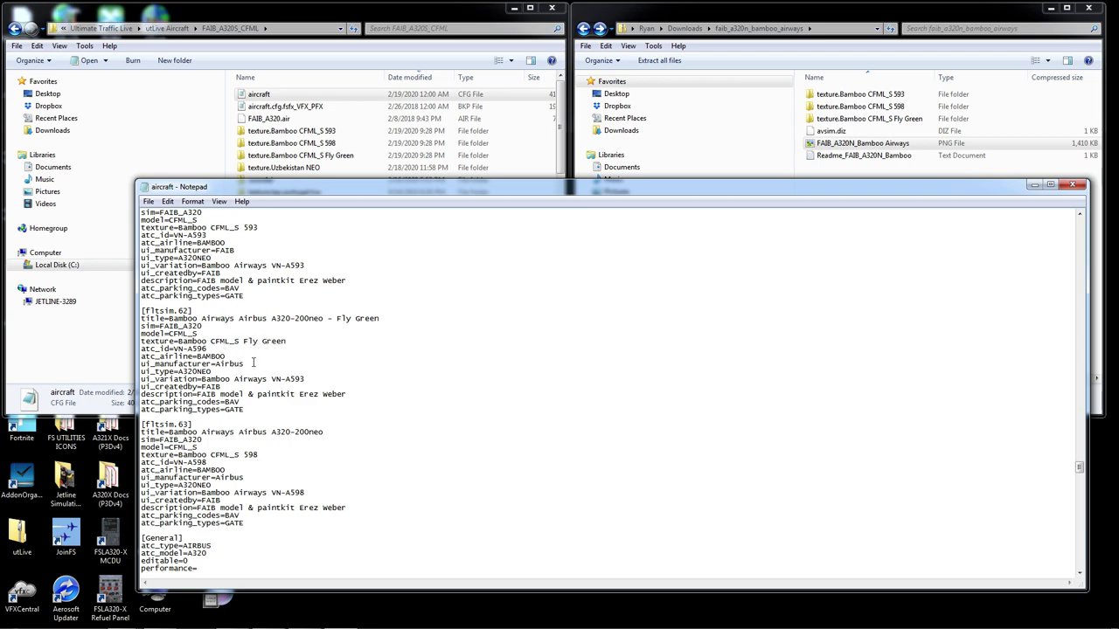
# - Replace Airbus with FAIB in fltsim.62's ui_manufacturer and correct its registration's last digit
pyautogui.moveTo(245, 364); pyautogui.dragTo(216, 363)
pyautogui.write('FAIB')
pyautogui.click(303, 379)
pyautogui.press('BackSpace')
pyautogui.write('8')
# - Append Fly Green from the fltsim.62 title after VN-A596 in its ui_variation
pyautogui.moveTo(336, 319); pyautogui.dragTo(379, 318)
pyautogui.rightClick(365, 318)
pyautogui.click(394, 360)
pyautogui.click(314, 379)
pyautogui.rightClick(315, 377)
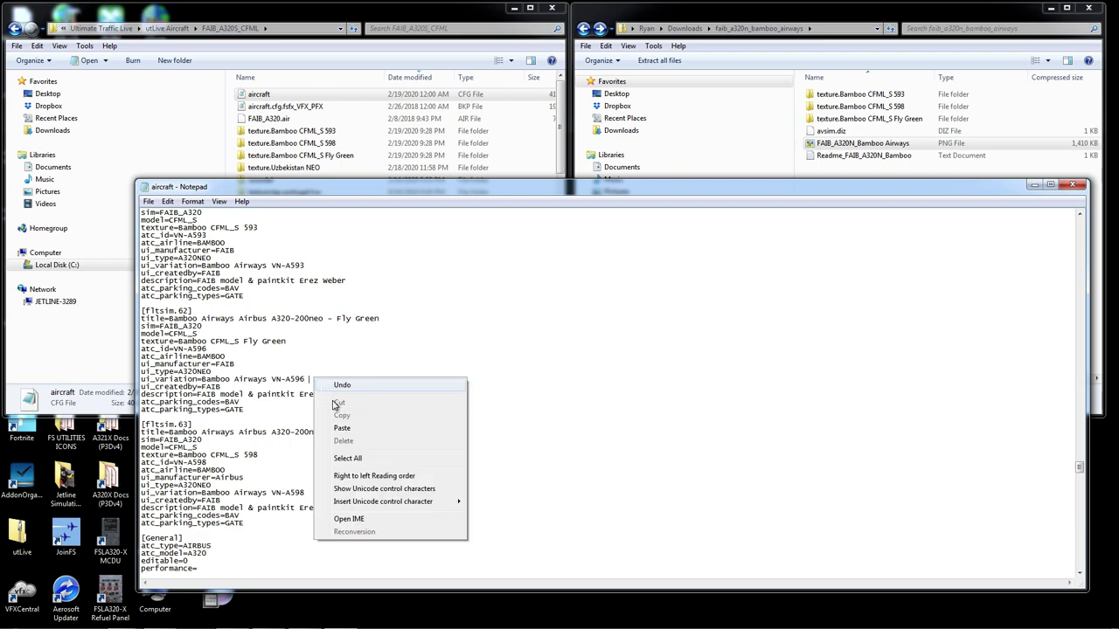
pyautogui.click(337, 430)
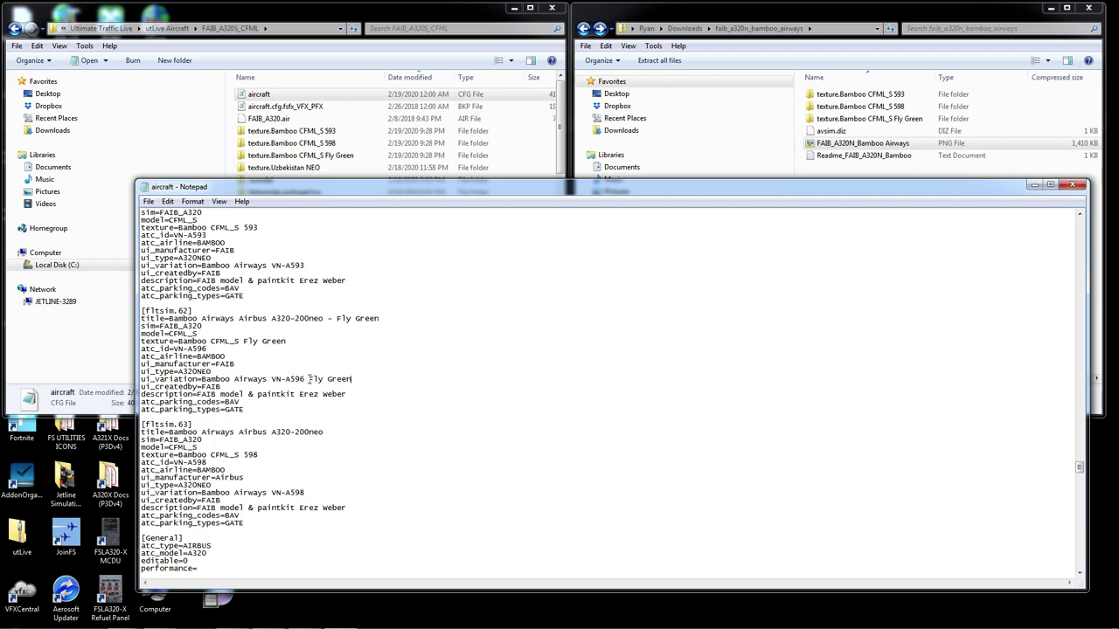
# - Start replacing Airbus with FAIB in fltsim.63's ui_manufacturer line
pyautogui.scroll(-2, 272, 406)
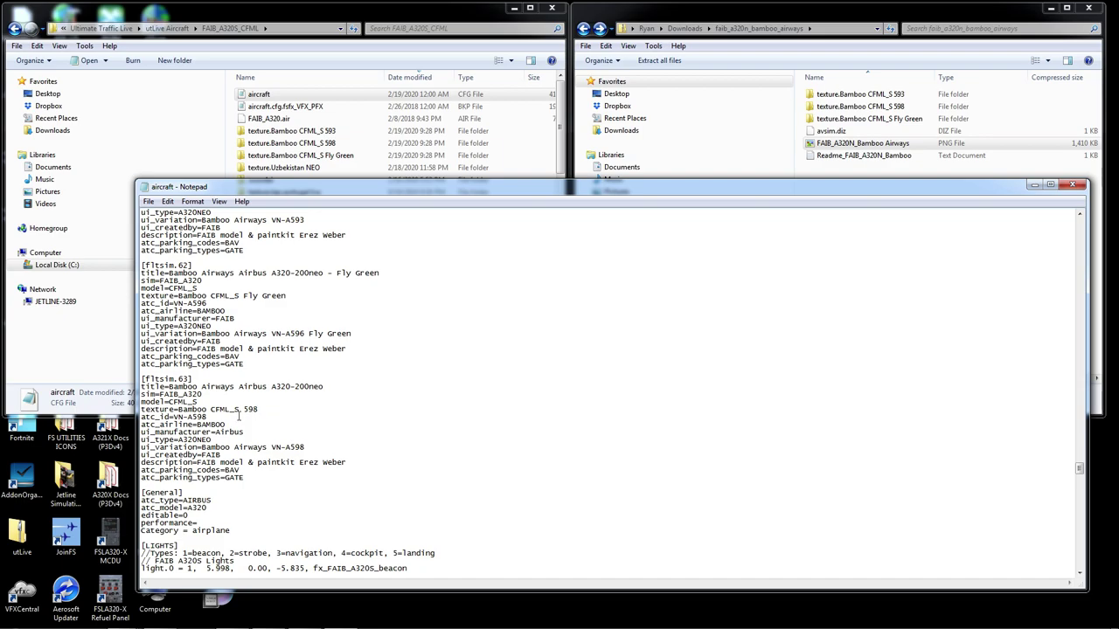
pyautogui.moveTo(245, 432); pyautogui.dragTo(215, 432)
pyautogui.write('FAIB')
pyautogui.scroll(3, 308, 447)
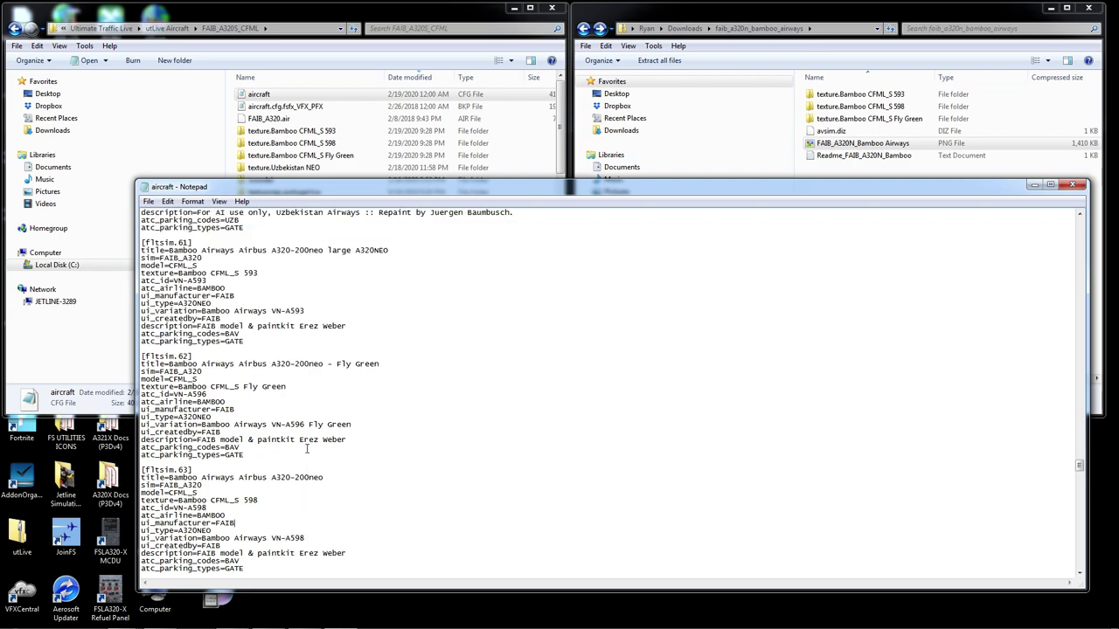
# - Append large A320NEO from the fltsim.61 title after VN-A593 in its ui_variation
pyautogui.moveTo(355, 251); pyautogui.dragTo(379, 251)
pyautogui.rightClick(378, 251)
pyautogui.click(399, 288)
pyautogui.click(320, 311)
pyautogui.rightClick(320, 311)
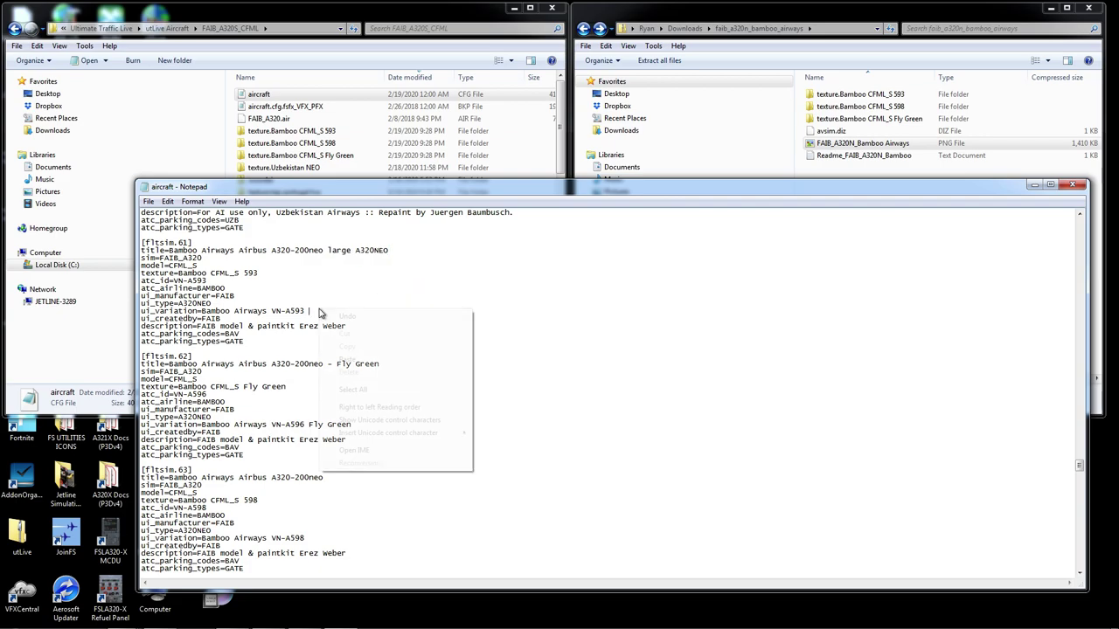
pyautogui.click(343, 357)
pyautogui.scroll(-4, 343, 359)
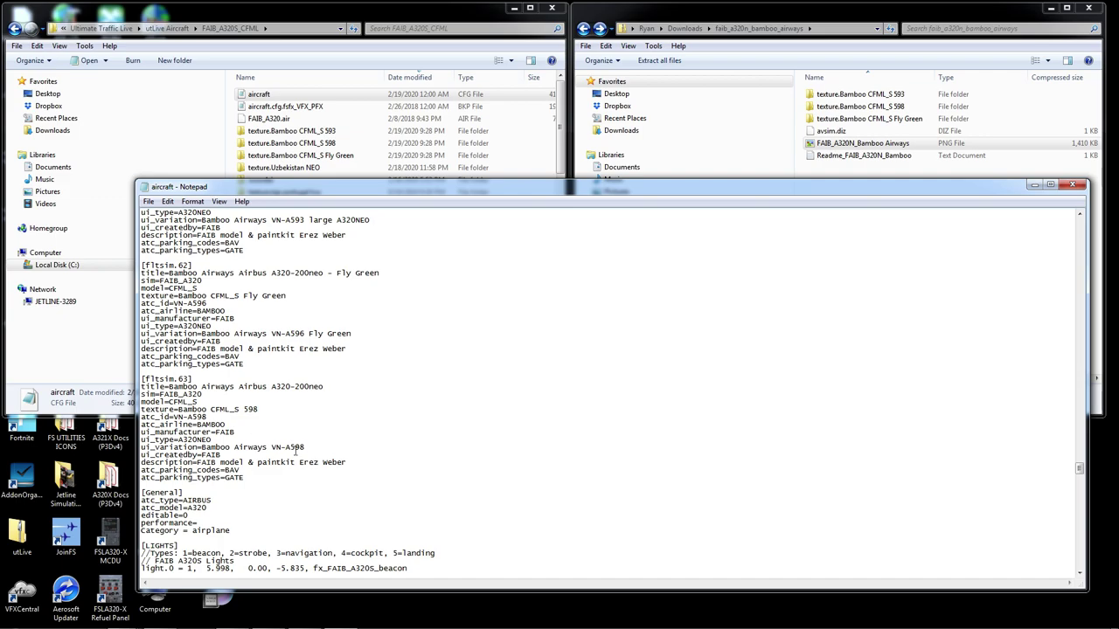
pyautogui.scroll(2, 271, 304)
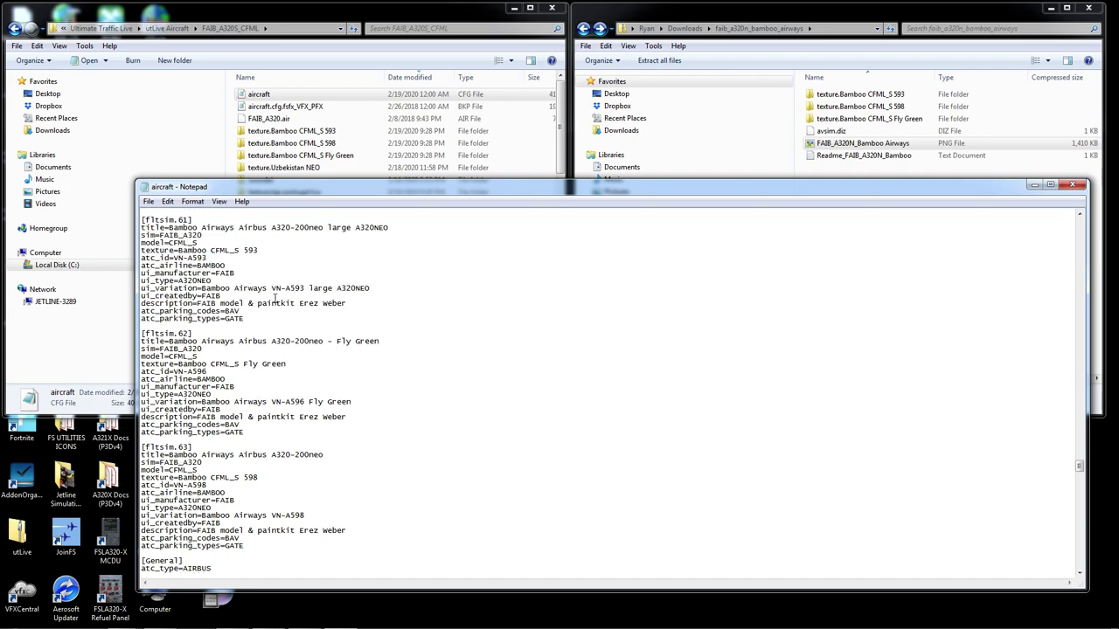
pyautogui.scroll(-2, 285, 325)
pyautogui.scroll(1, 284, 325)
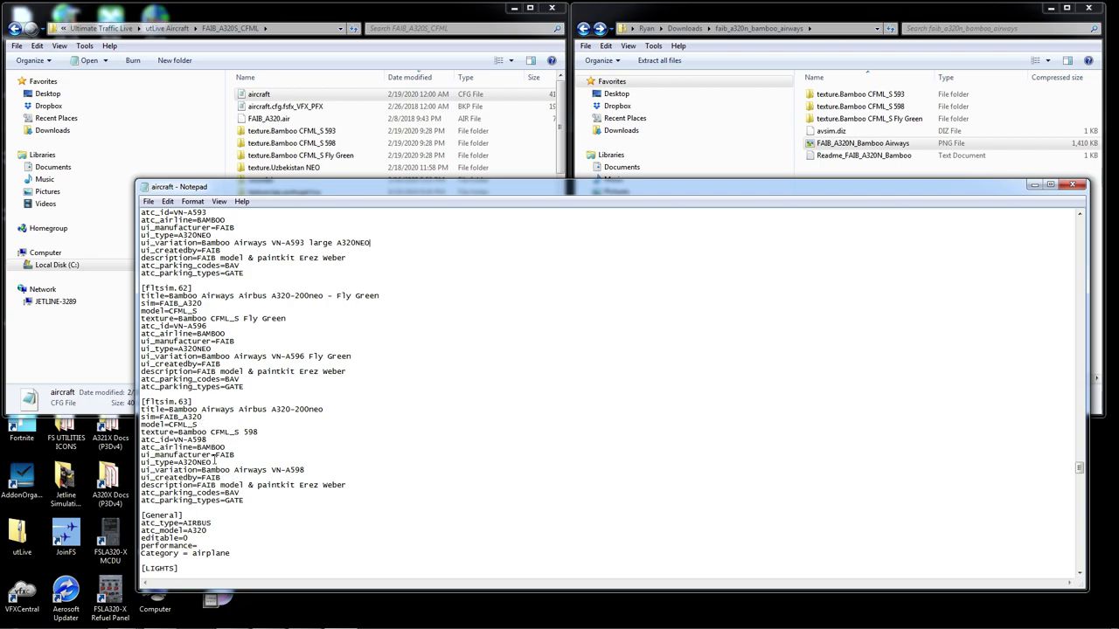
# - Save and close aircraft.cfg, then open the faib_a320_bamboo_airways archive's livery preview image
pyautogui.click(1075, 185)
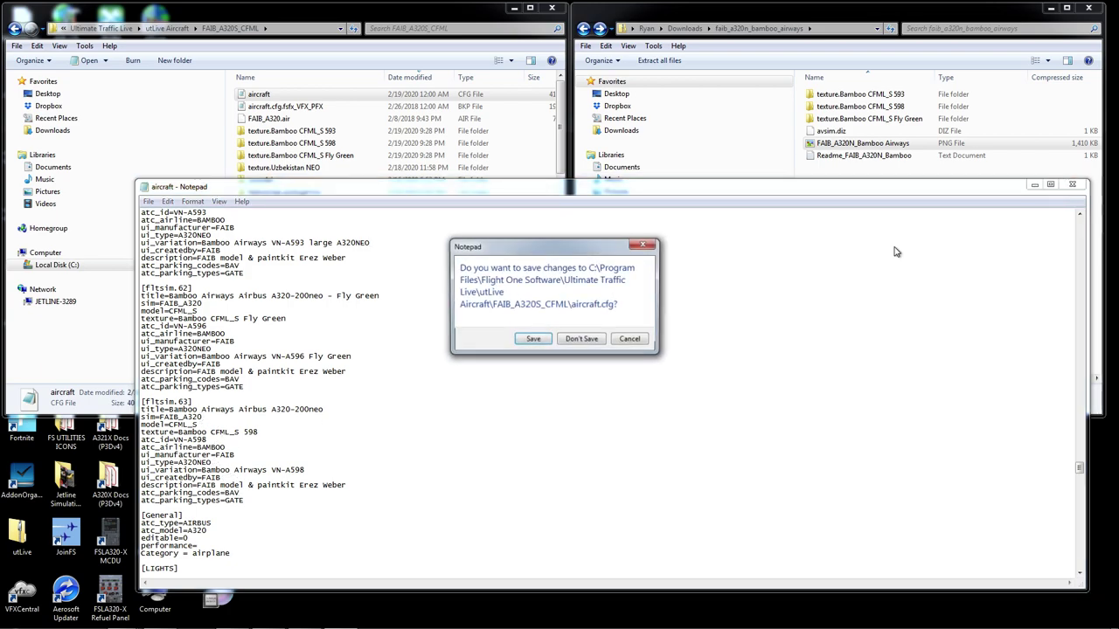
pyautogui.click(544, 342)
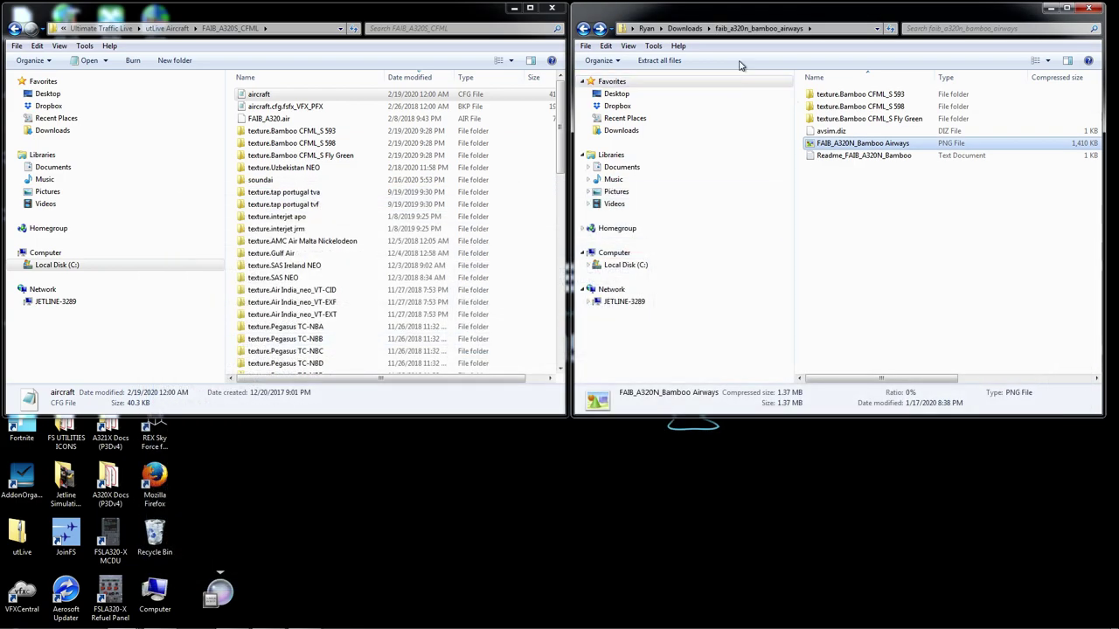
pyautogui.click(583, 28)
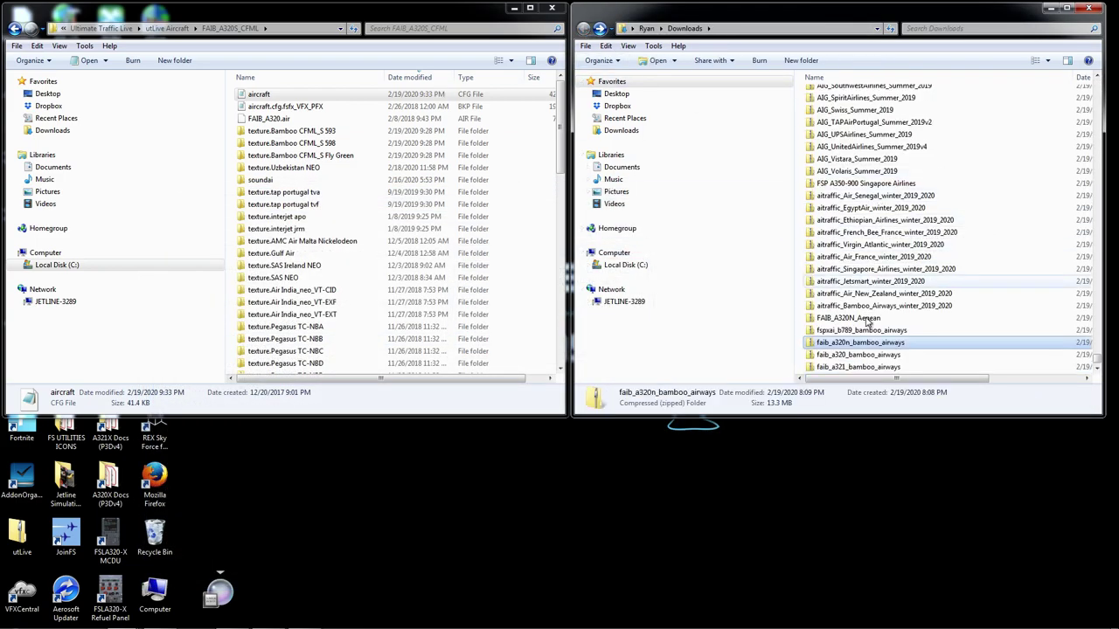
pyautogui.doubleClick(874, 355)
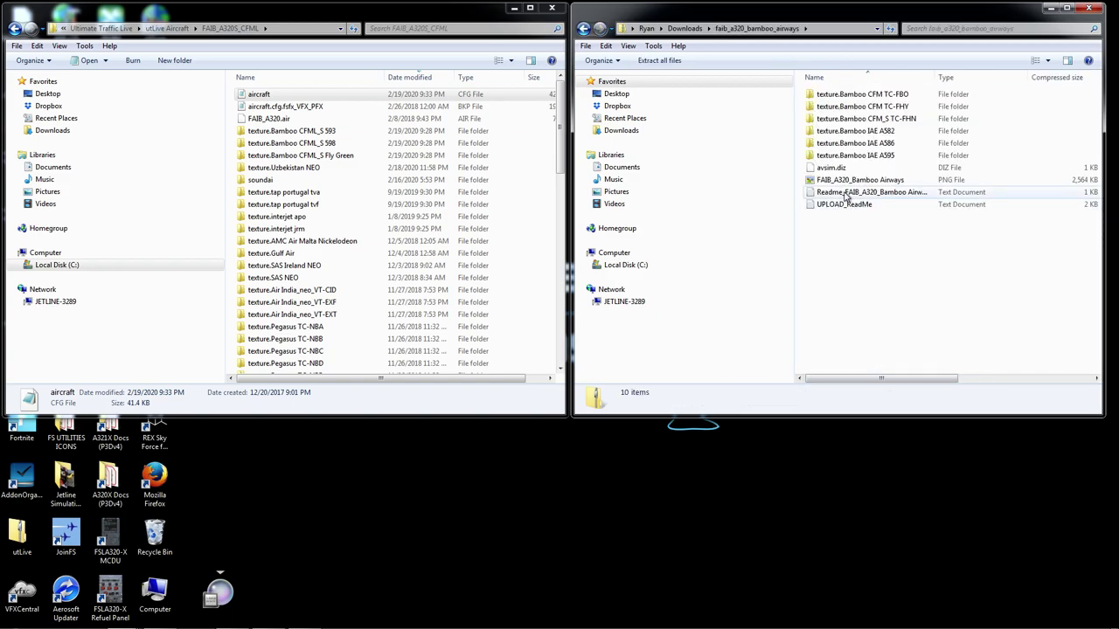
pyautogui.doubleClick(860, 180)
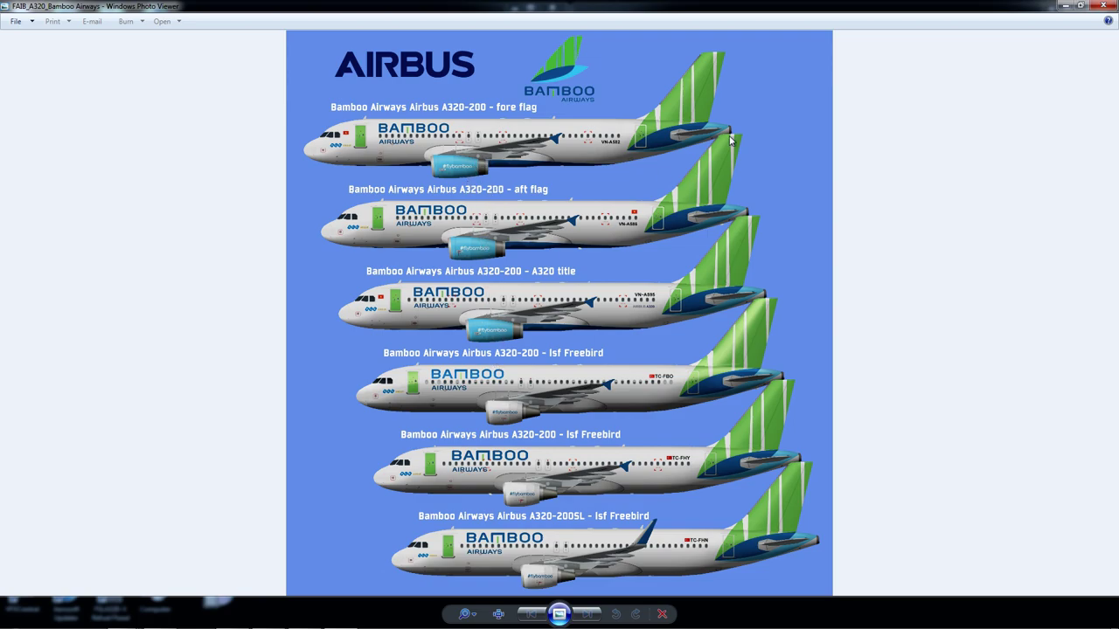
# - Close the preview and copy texture.Bamboo IAE A582, A586 and A595 into FAIB_A320_IAE
pyautogui.click(1065, 5)
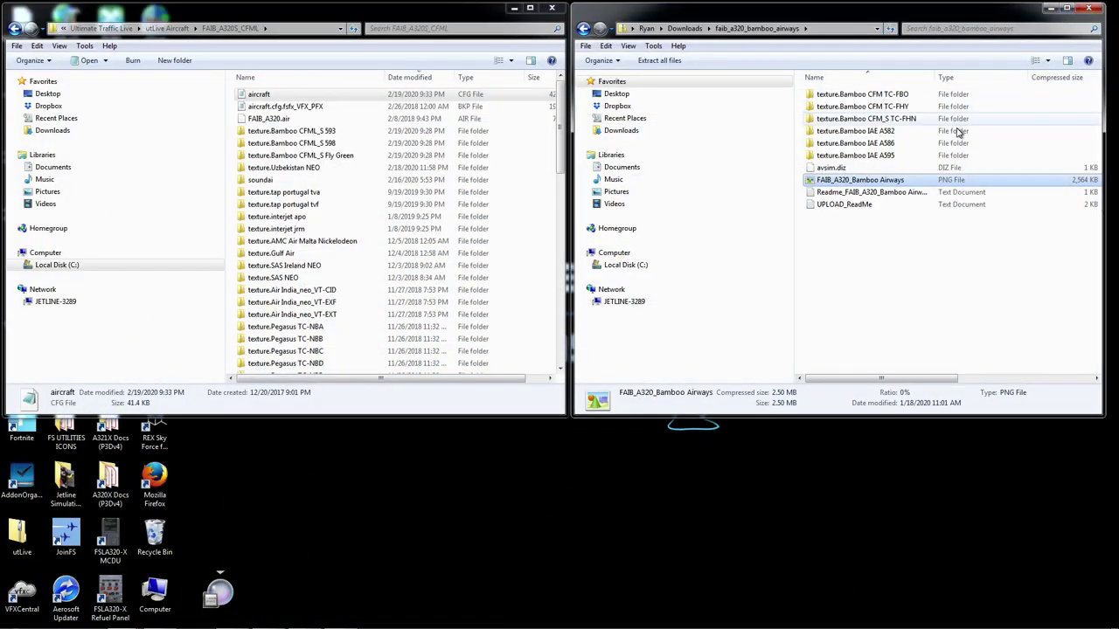
pyautogui.click(905, 133)
pyautogui.keyDown('shift'); pyautogui.click(874, 155); pyautogui.keyUp('shift')
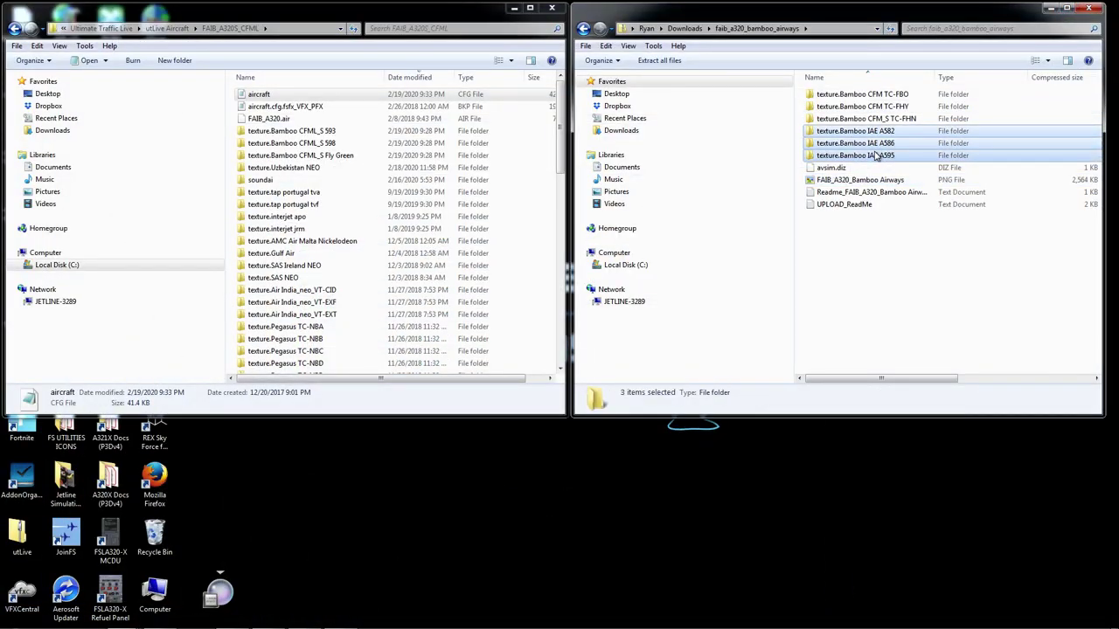
pyautogui.click(14, 29)
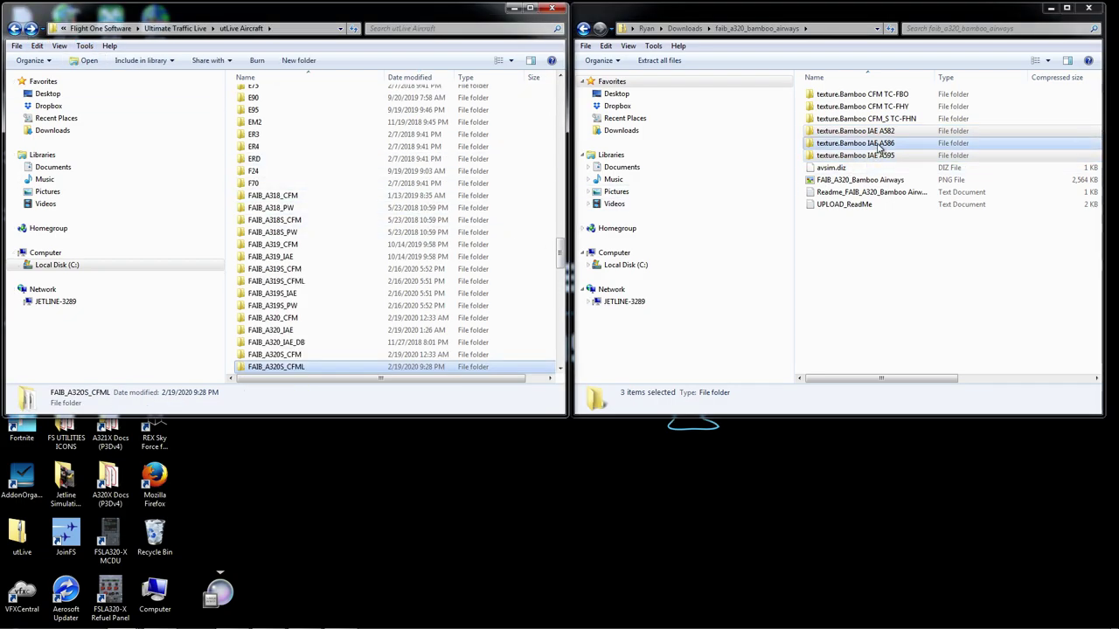
pyautogui.moveTo(881, 147); pyautogui.dragTo(280, 333)
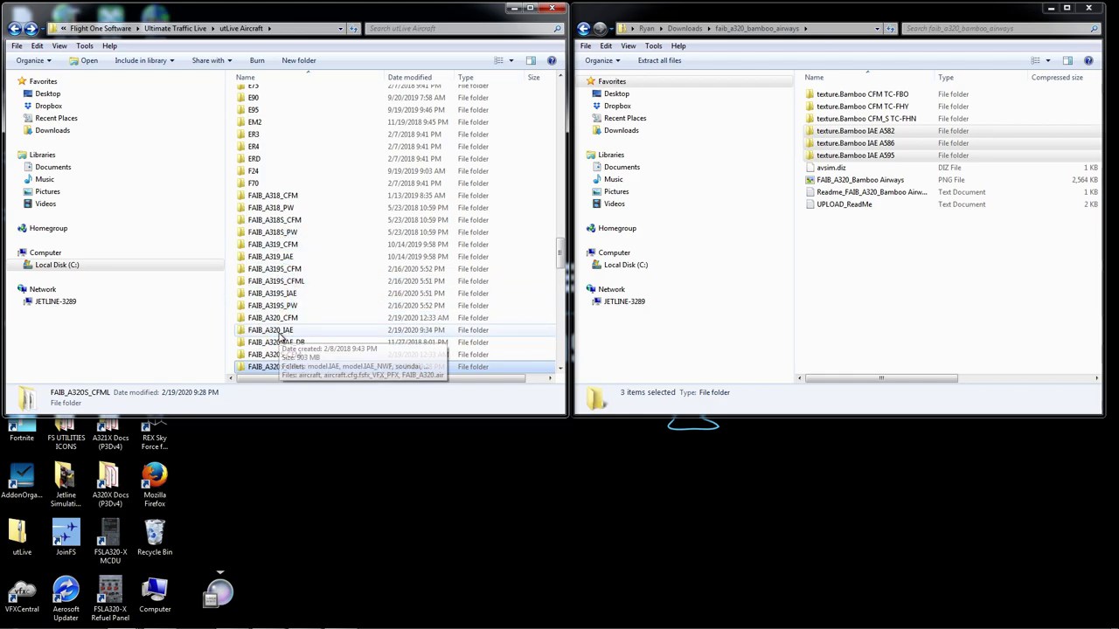
# - Open the Bamboo Airways readme and copy its [fltsim.206]–[fltsim.208] IAE entries
pyautogui.doubleClick(845, 194)
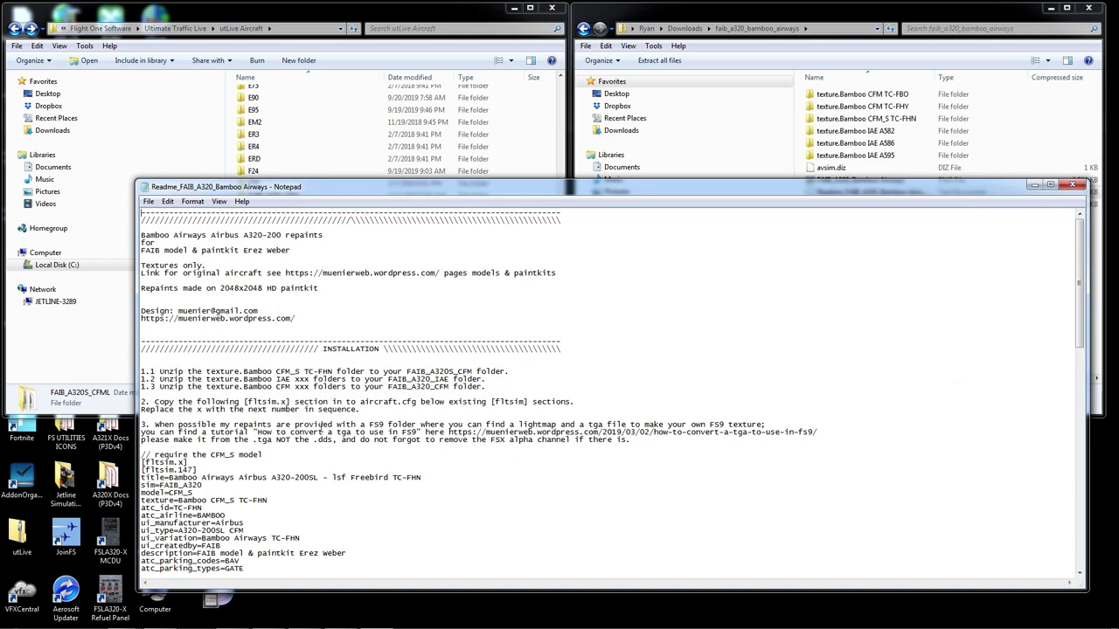
pyautogui.scroll(-10, 323, 426)
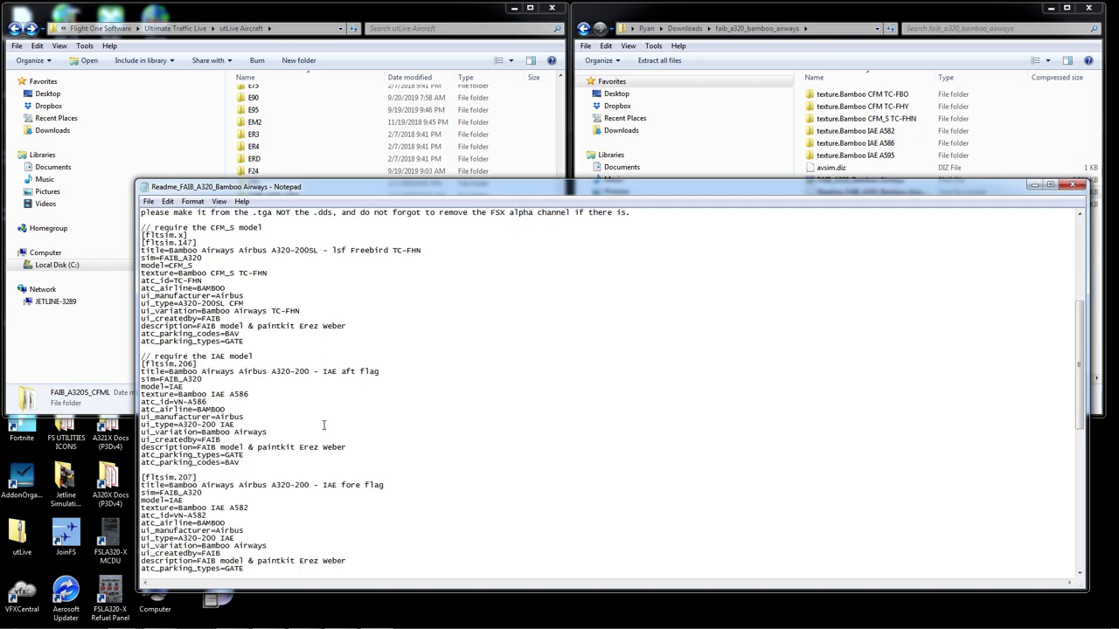
pyautogui.scroll(-2, 324, 426)
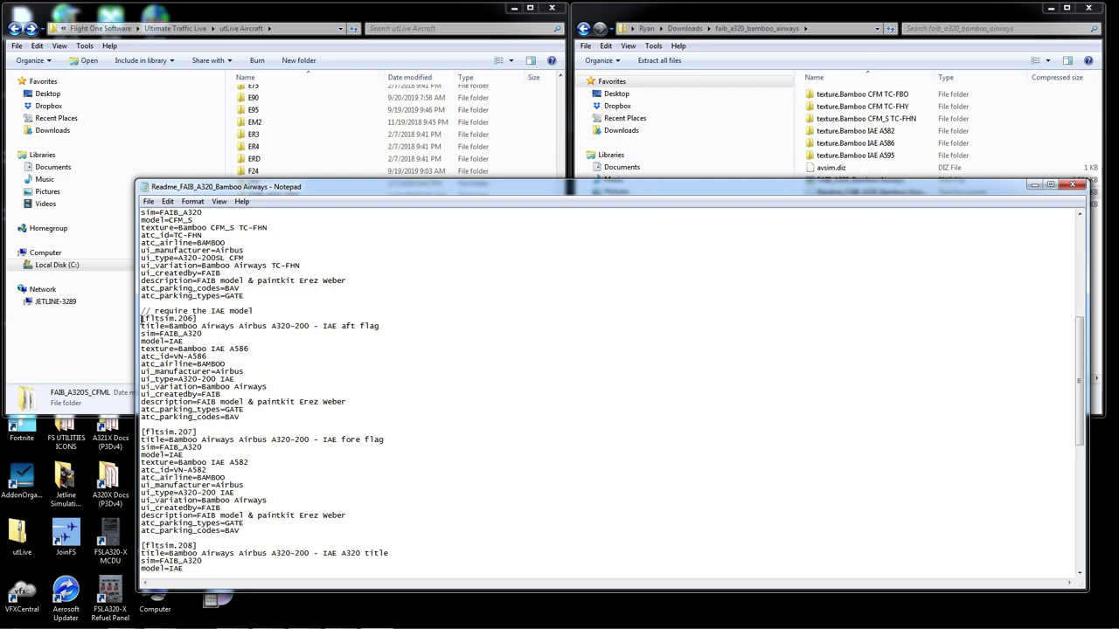
pyautogui.moveTo(141, 318); pyautogui.dragTo(189, 472)
pyautogui.rightClick(189, 472)
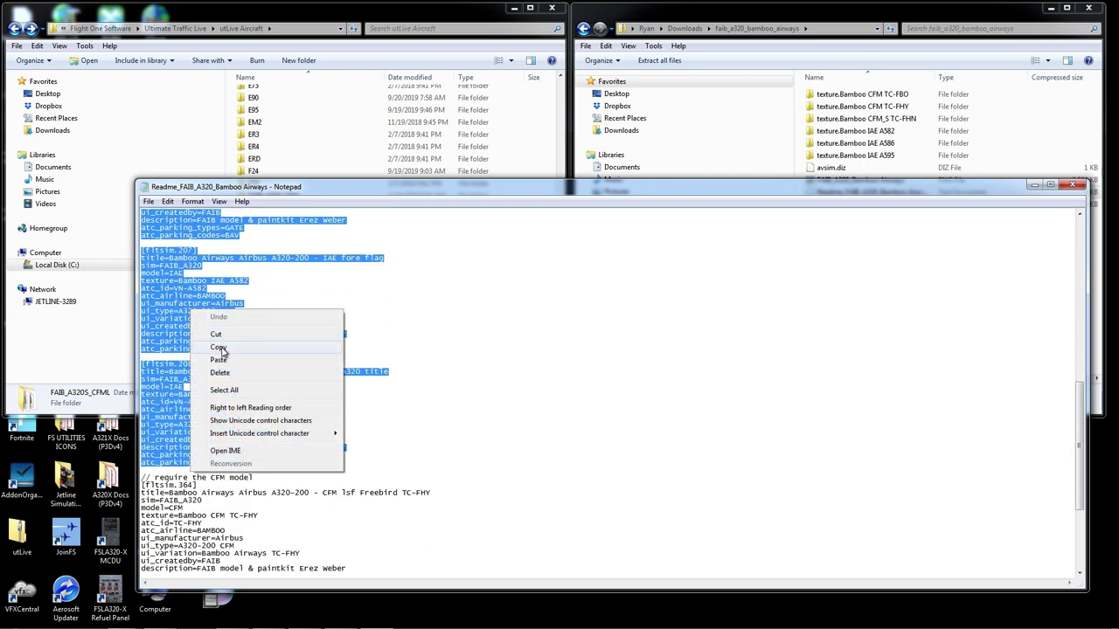
pyautogui.click(210, 346)
pyautogui.click(455, 10)
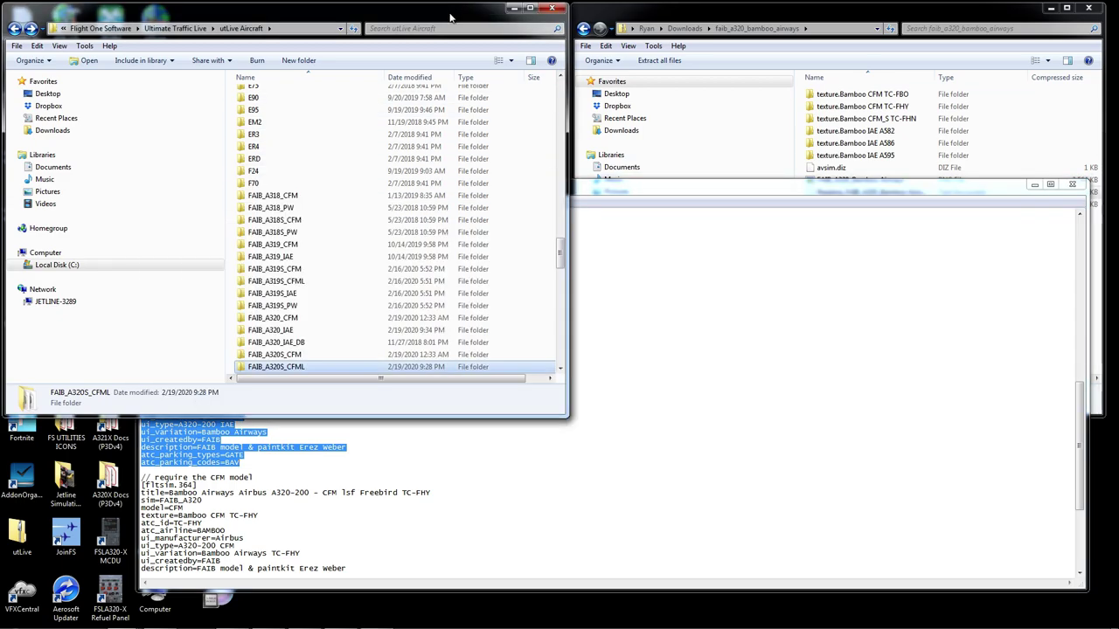
# - Open FAIB_A320_IAE's aircraft.cfg and paste the Bamboo IAE entries after [fltsim.133]
pyautogui.doubleClick(280, 331)
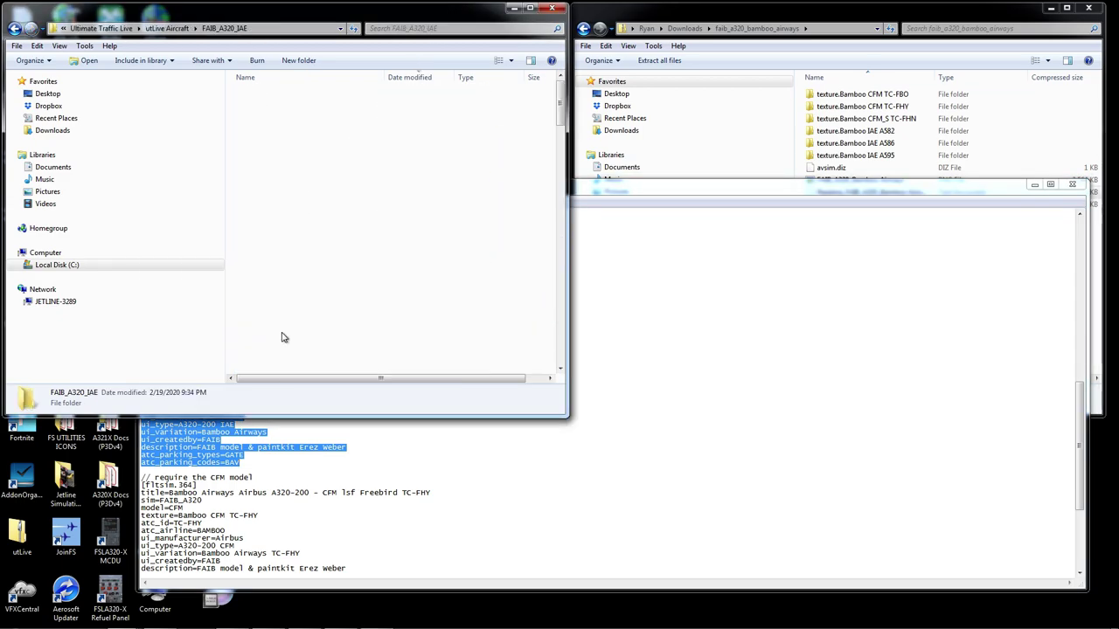
pyautogui.doubleClick(260, 94)
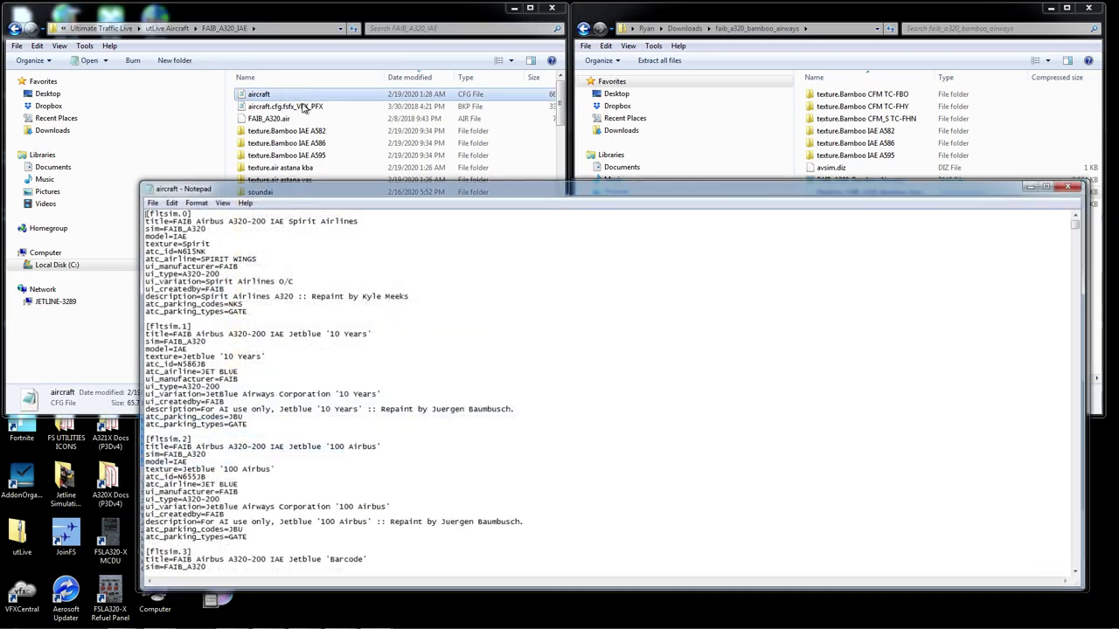
pyautogui.moveTo(1080, 224); pyautogui.dragTo(1050, 520)
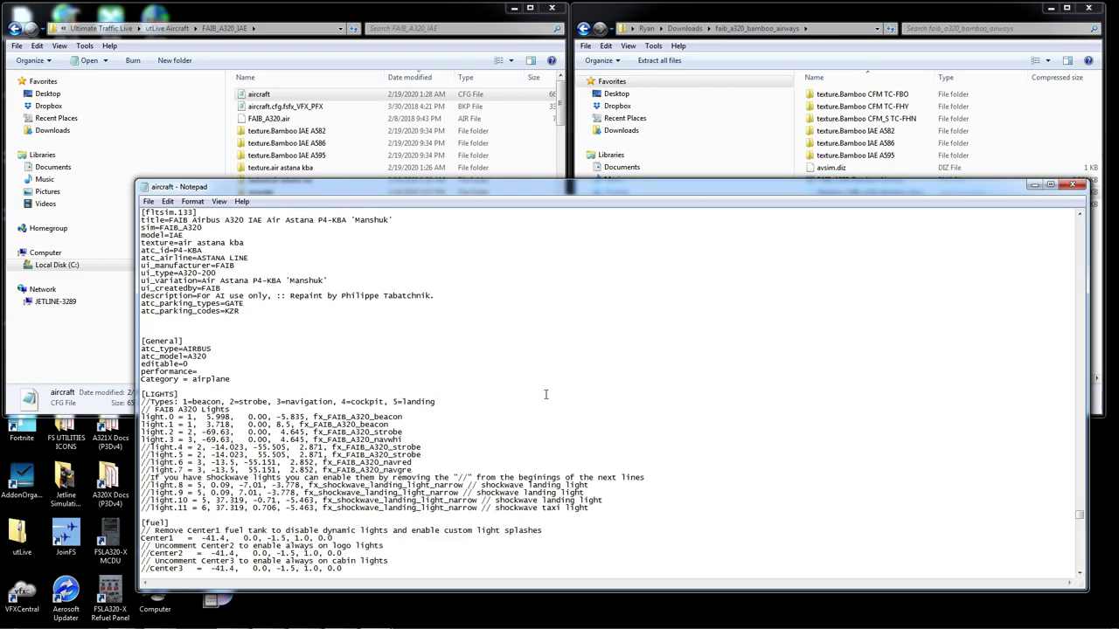
pyautogui.scroll(4, 310, 330)
pyautogui.scroll(1, 312, 330)
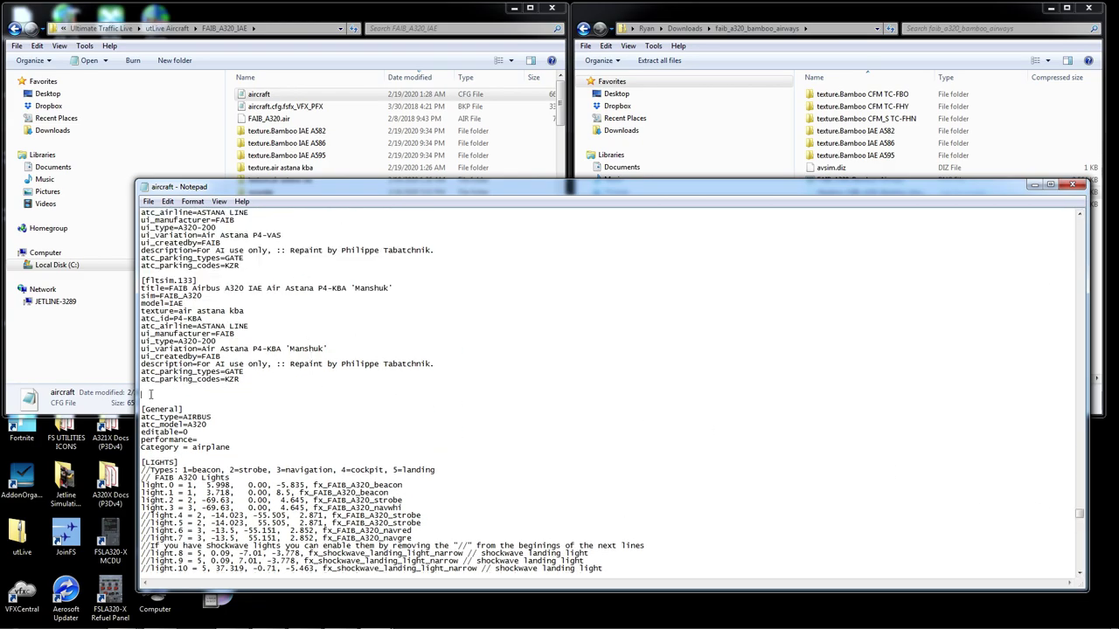
pyautogui.rightClick(153, 399)
pyautogui.click(194, 457)
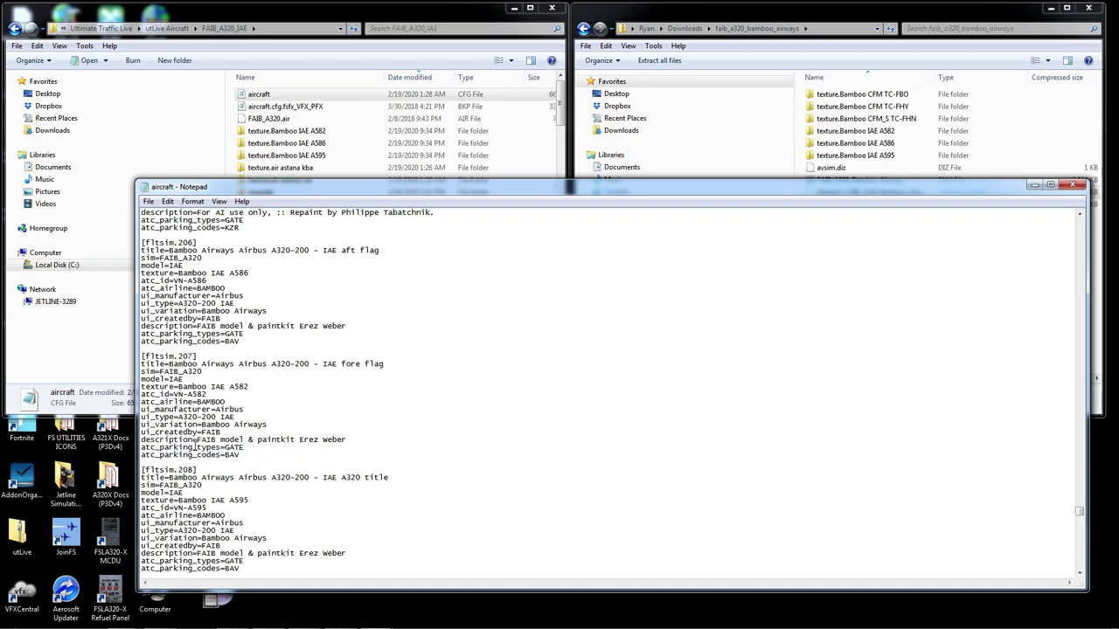
# - Renumber the headers fltsim.206, 207 and 208 to fltsim.134, 135 and 136
pyautogui.scroll(6, 176, 356)
pyautogui.doubleClick(189, 379)
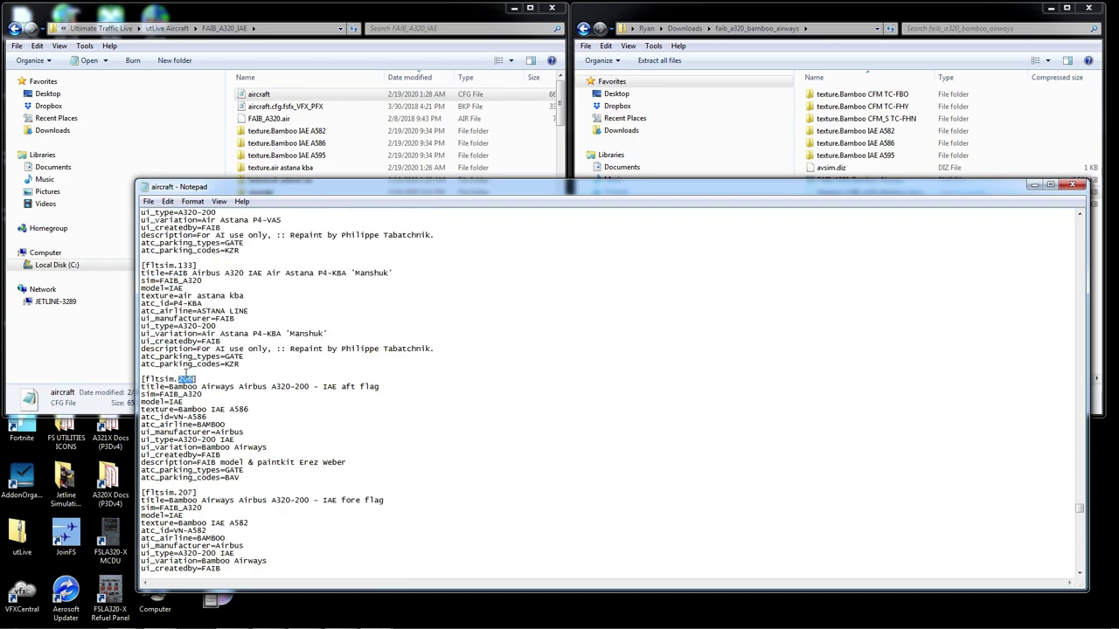
pyautogui.scroll(-3, 188, 377)
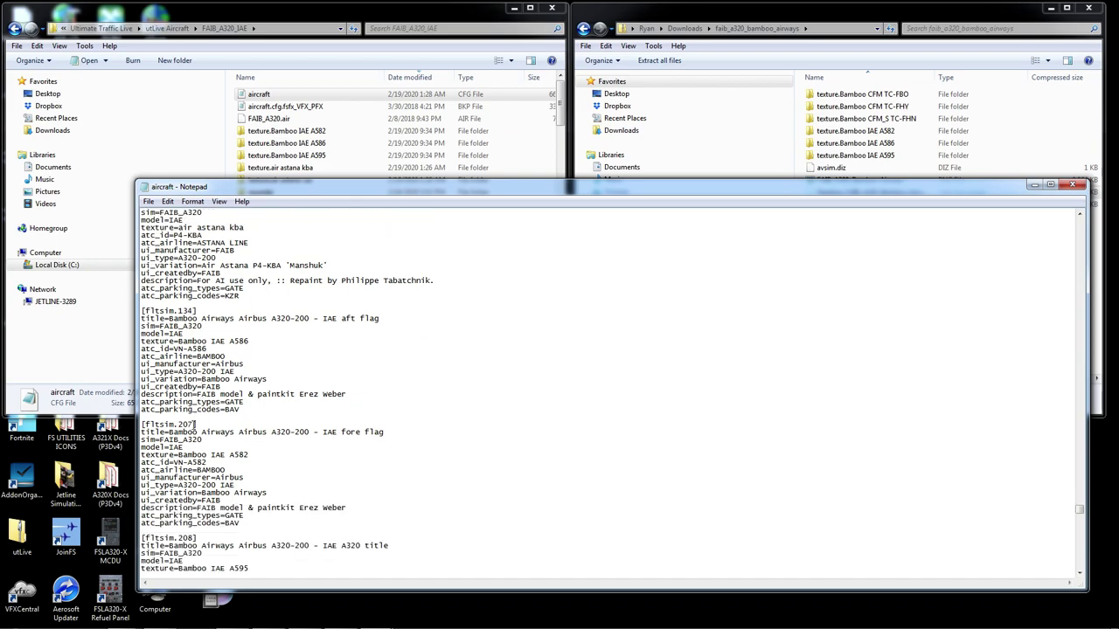
pyautogui.doubleClick(186, 425)
pyautogui.write('5')
pyautogui.scroll(-2, 188, 437)
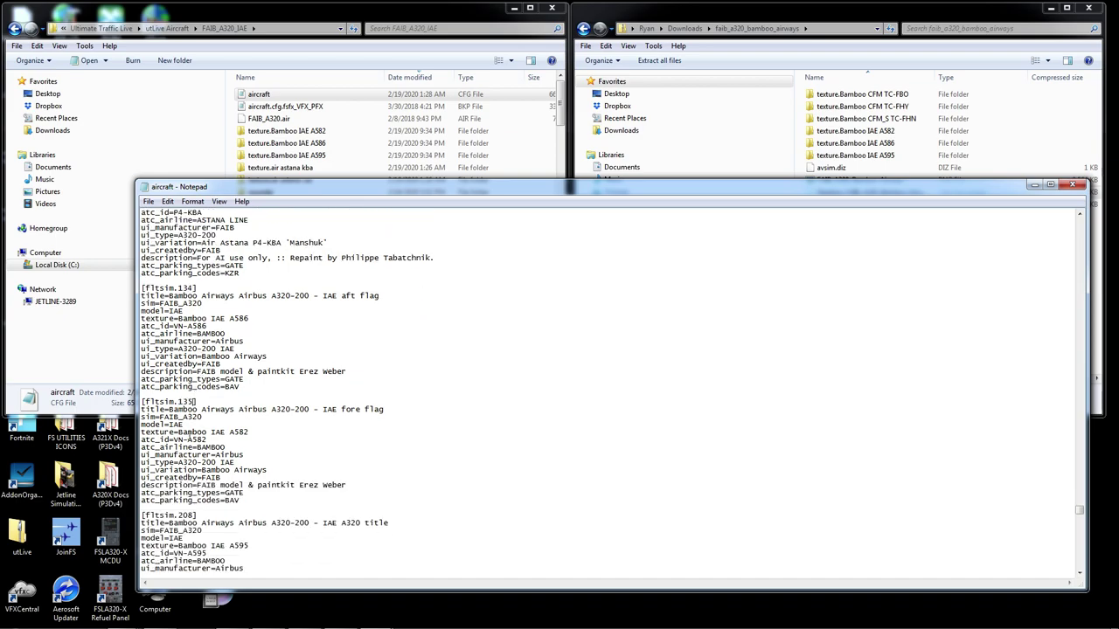
pyautogui.hotkey('shift', 'Left')
pyautogui.hotkey('shift', 'Left')
pyautogui.hotkey('shift', 'Left')
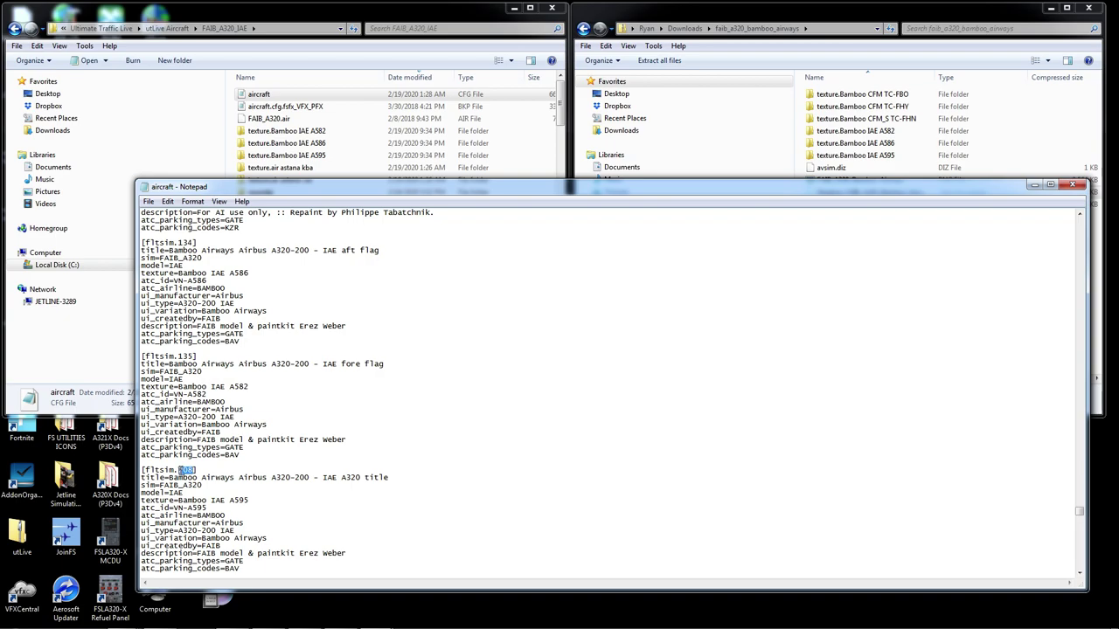
pyautogui.write('136')
pyautogui.scroll(-2, 189, 471)
pyautogui.scroll(9, 220, 444)
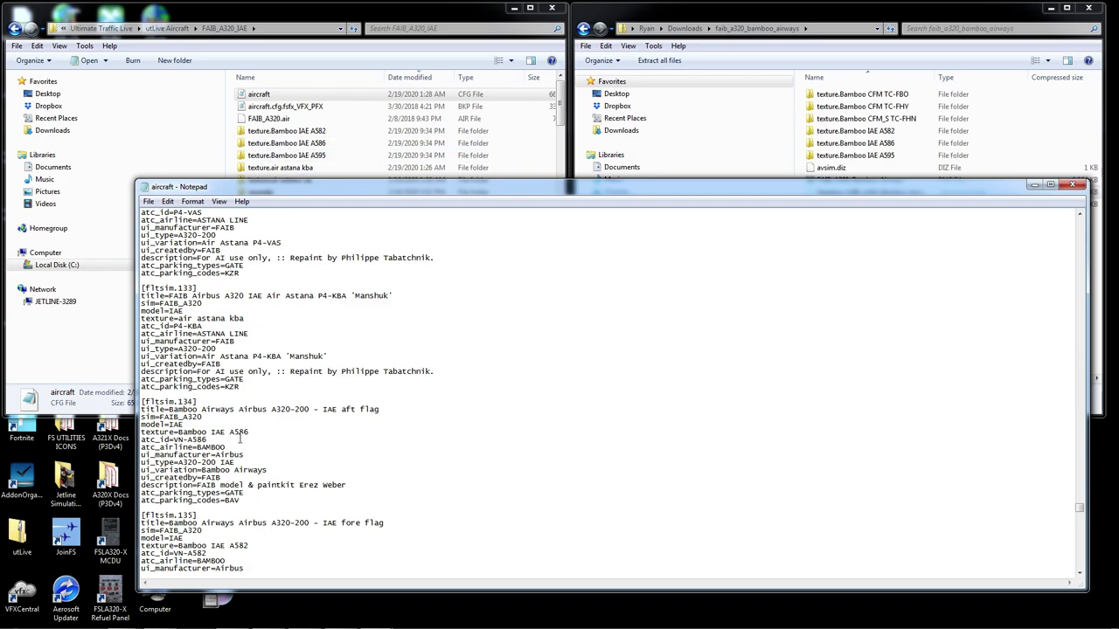
# - Set [fltsim.134] ui_manufacturer to FAIB and trim IAE from its ui_type
pyautogui.moveTo(250, 456); pyautogui.dragTo(217, 458)
pyautogui.write('FAIB')
pyautogui.moveTo(238, 463); pyautogui.dragTo(217, 462)
pyautogui.press('BackSpace')
# - Select the ui_variation lines of [fltsim.134], [fltsim.135] and [fltsim.136] in turn
pyautogui.scroll(-4, 240, 453)
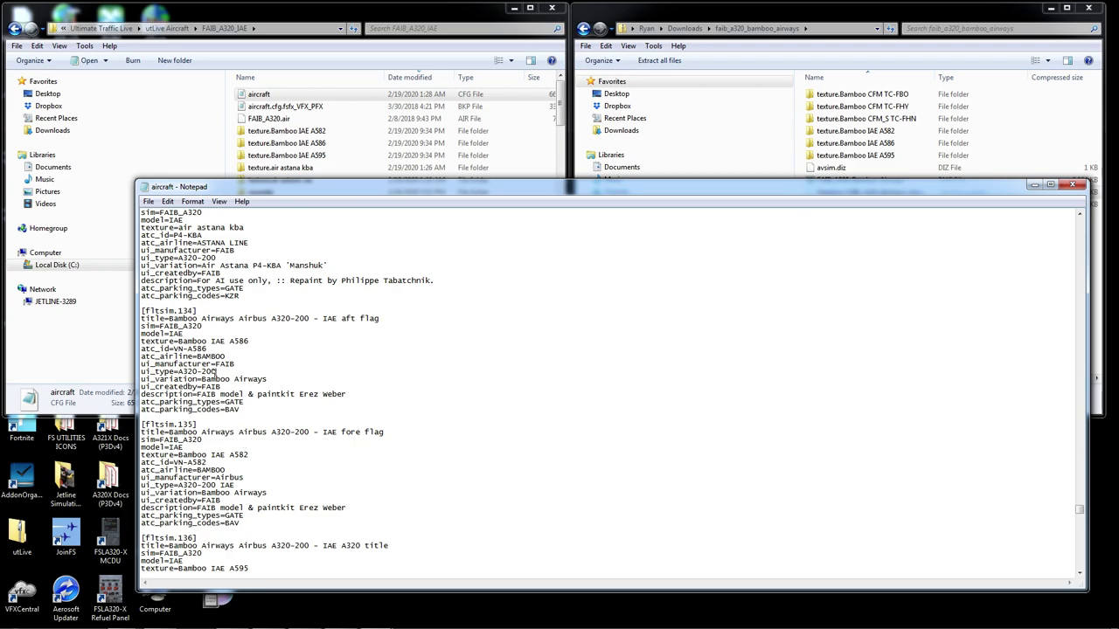
pyautogui.moveTo(143, 380); pyautogui.dragTo(267, 379)
pyautogui.scroll(-3, 239, 409)
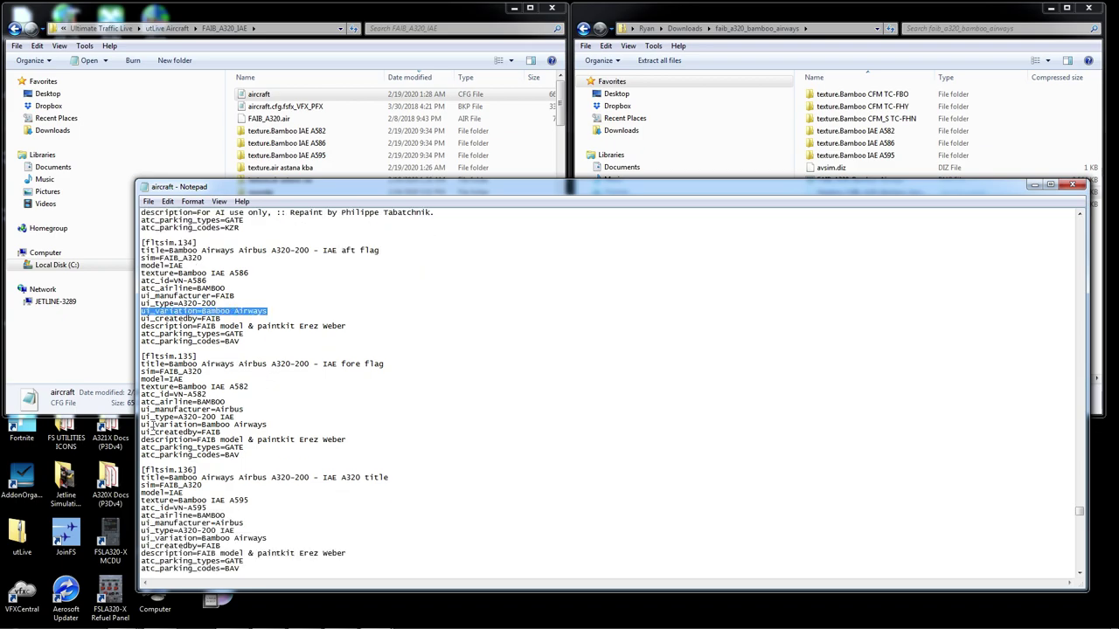
pyautogui.moveTo(141, 425); pyautogui.dragTo(284, 425)
pyautogui.scroll(-4, 275, 426)
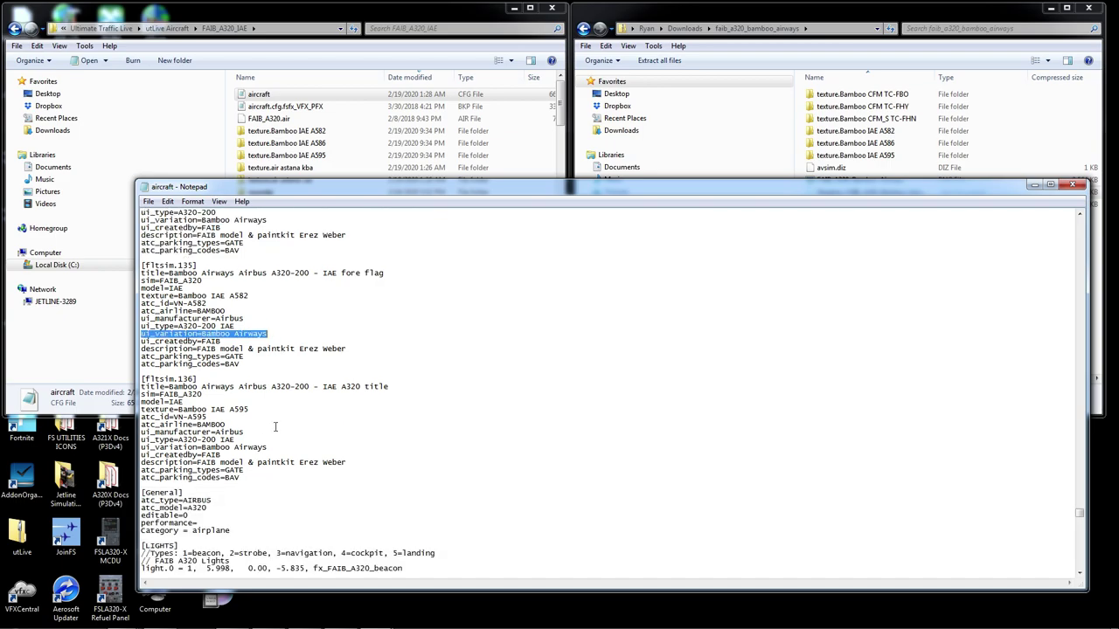
pyautogui.moveTo(142, 447); pyautogui.dragTo(293, 449)
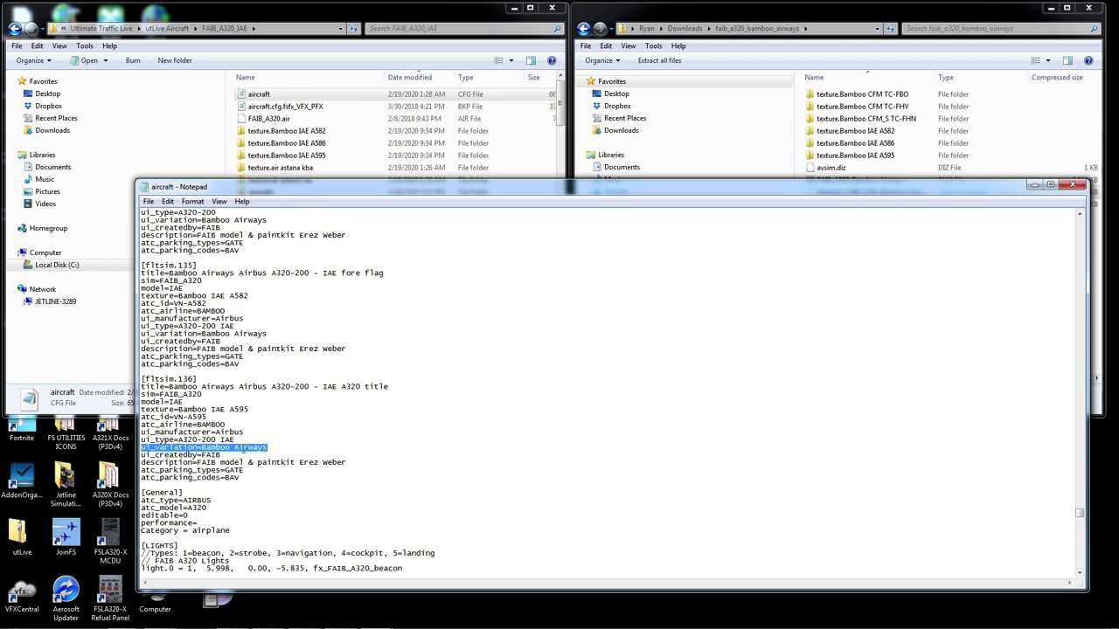
pyautogui.scroll(5, 215, 326)
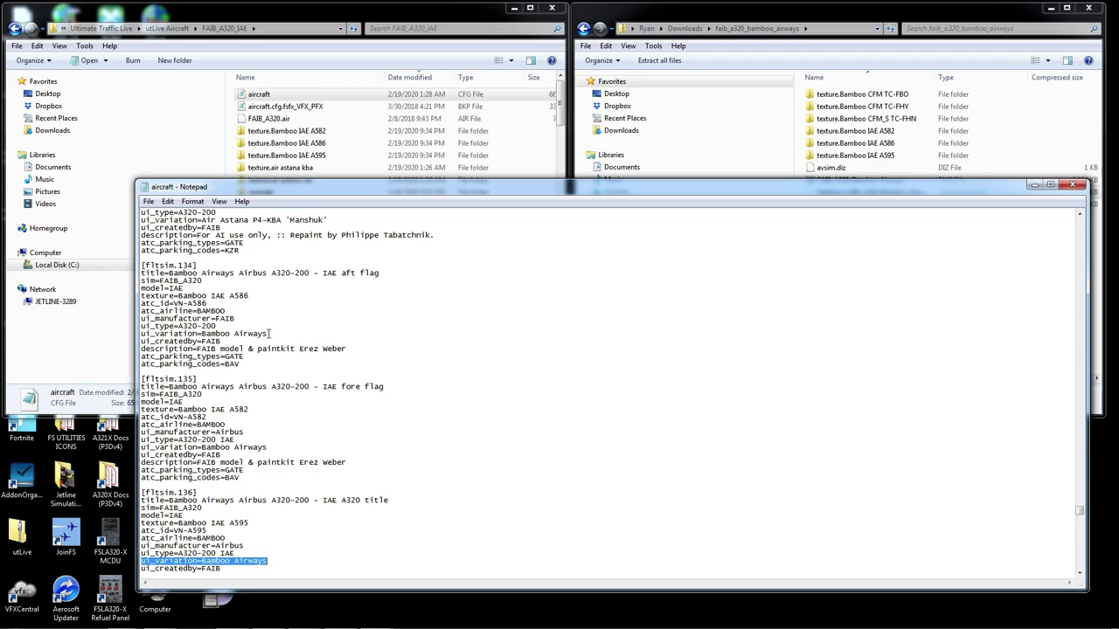
# - Append IAE aft flag from the [fltsim.134] title to its ui_variation
pyautogui.moveTo(323, 272); pyautogui.dragTo(363, 275)
pyautogui.rightClick(363, 275)
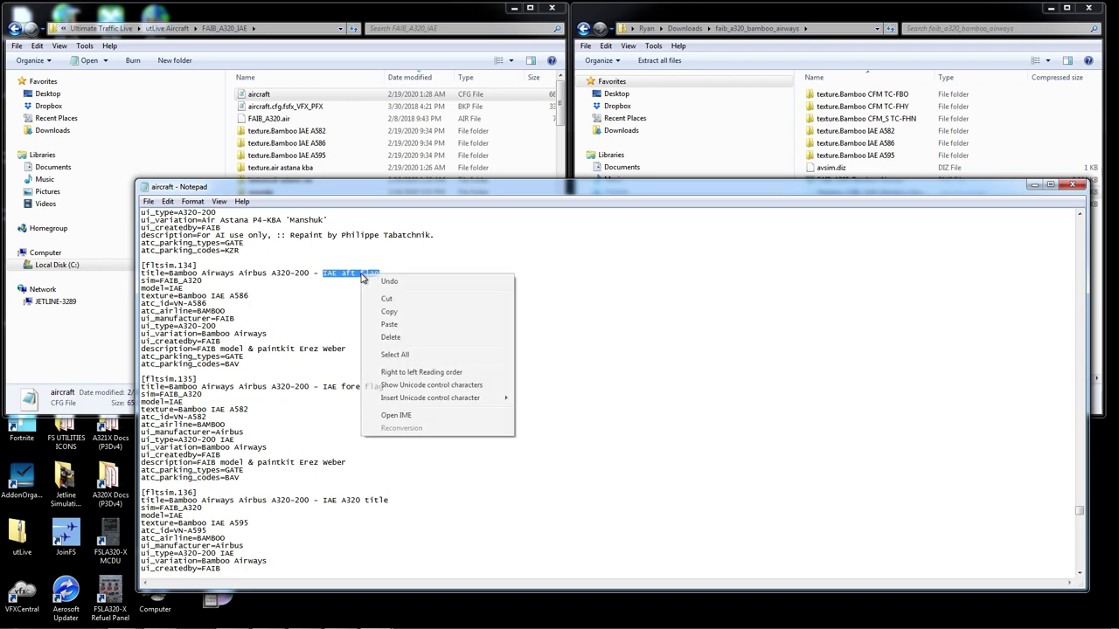
pyautogui.click(389, 313)
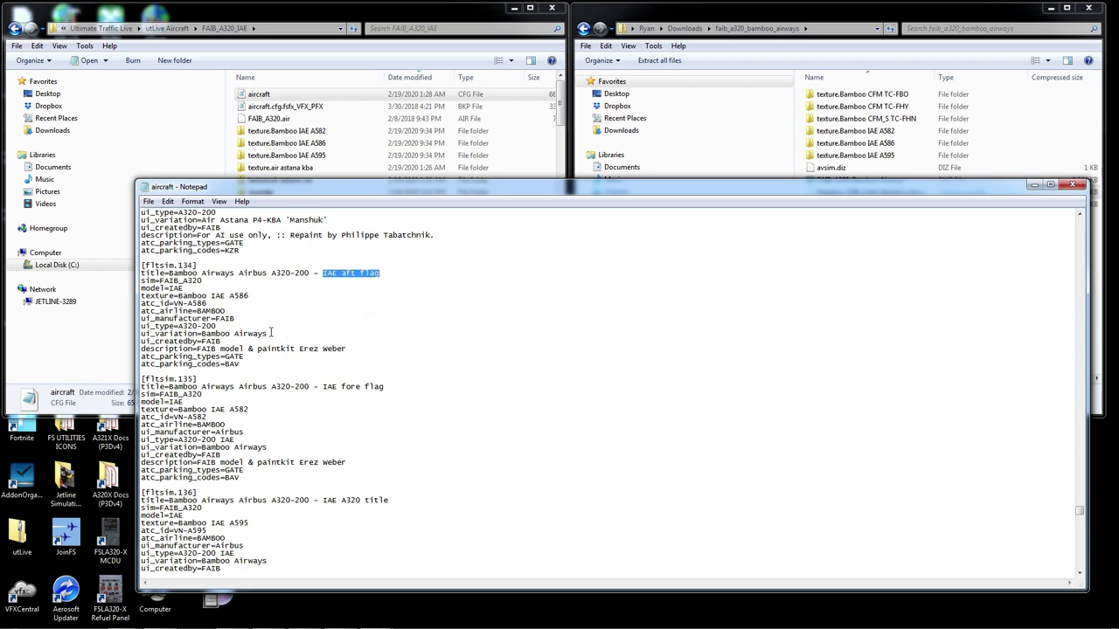
pyautogui.click(271, 334)
pyautogui.rightClick(275, 334)
pyautogui.click(313, 386)
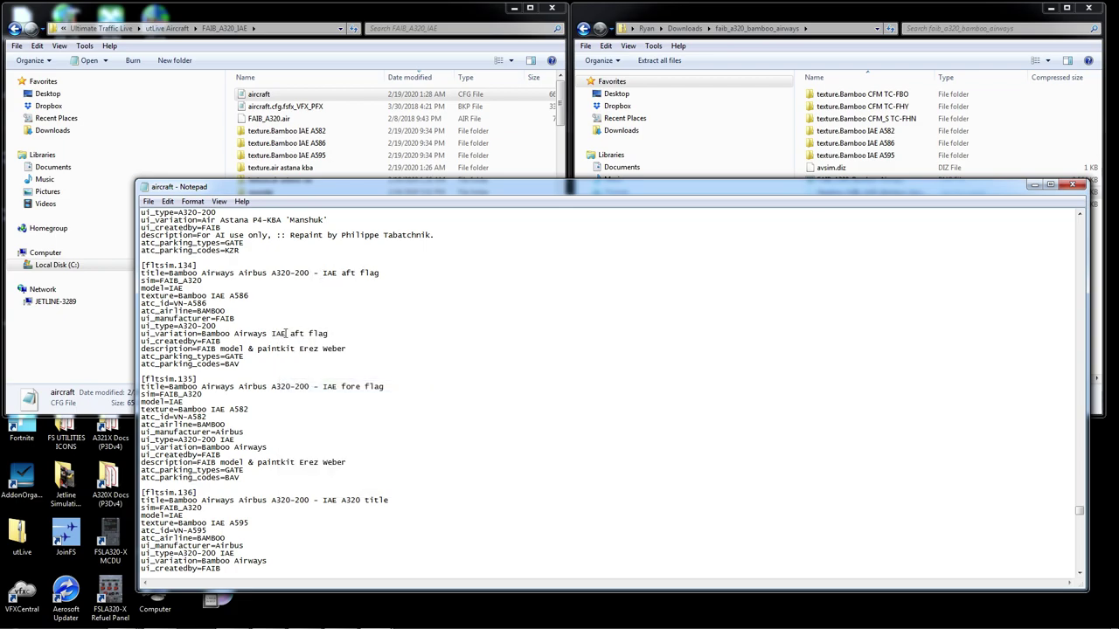
# - Append IAE fore flag from the [fltsim.135] title to its ui_variation
pyautogui.moveTo(322, 387); pyautogui.dragTo(384, 387)
pyautogui.rightClick(367, 384)
pyautogui.click(395, 427)
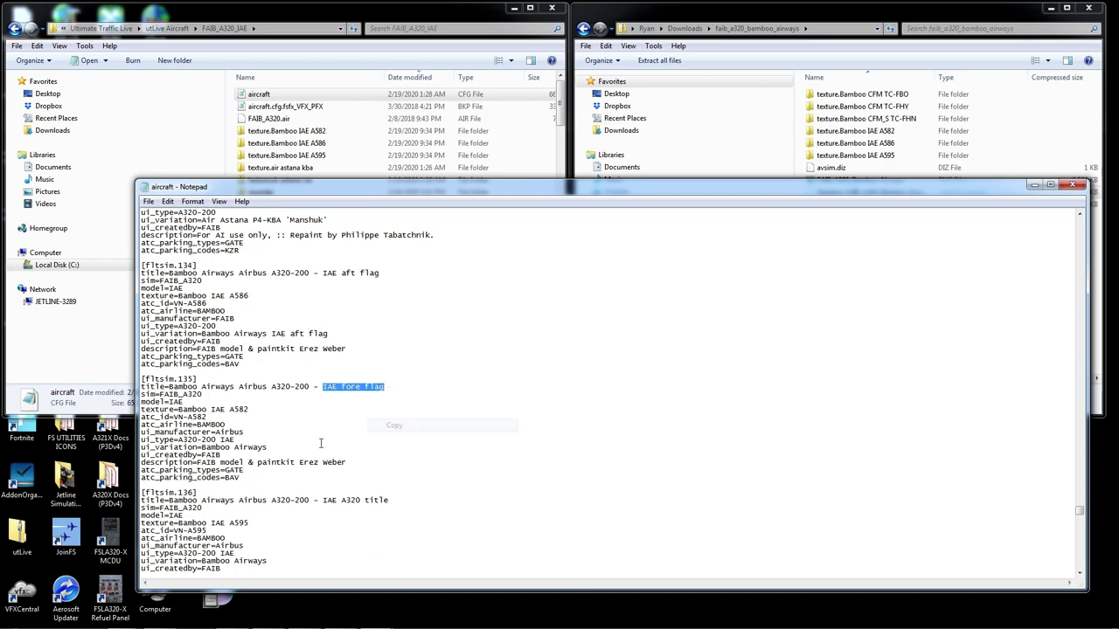
pyautogui.click(279, 446)
pyautogui.rightClick(273, 447)
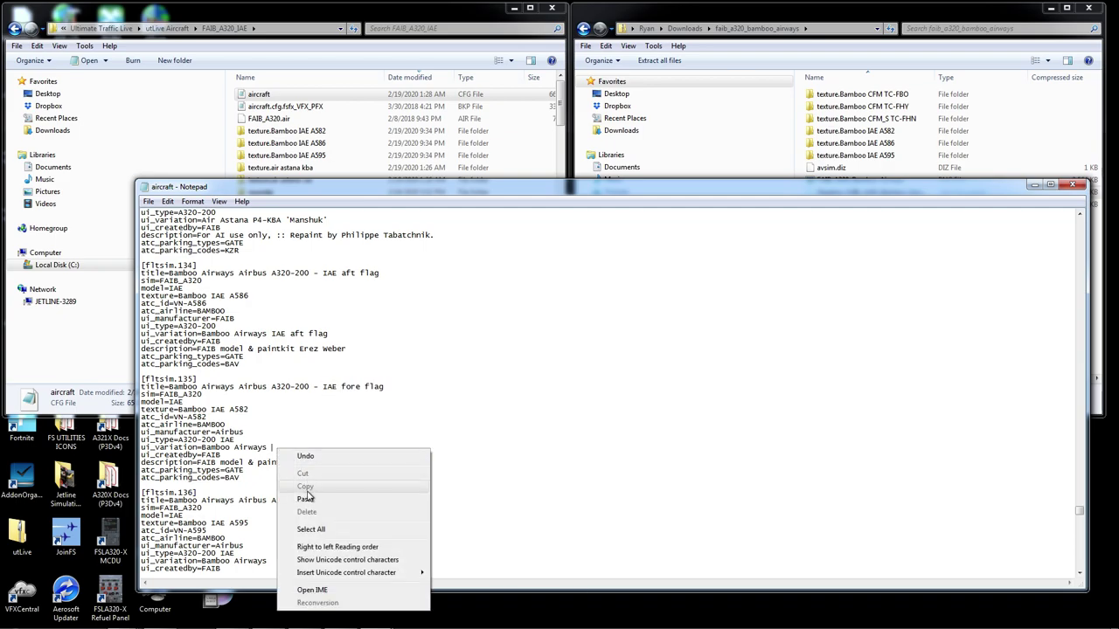
pyautogui.click(306, 499)
# - Append IAE A320 title from the [fltsim.136] title to its ui_variation
pyautogui.scroll(-5, 308, 457)
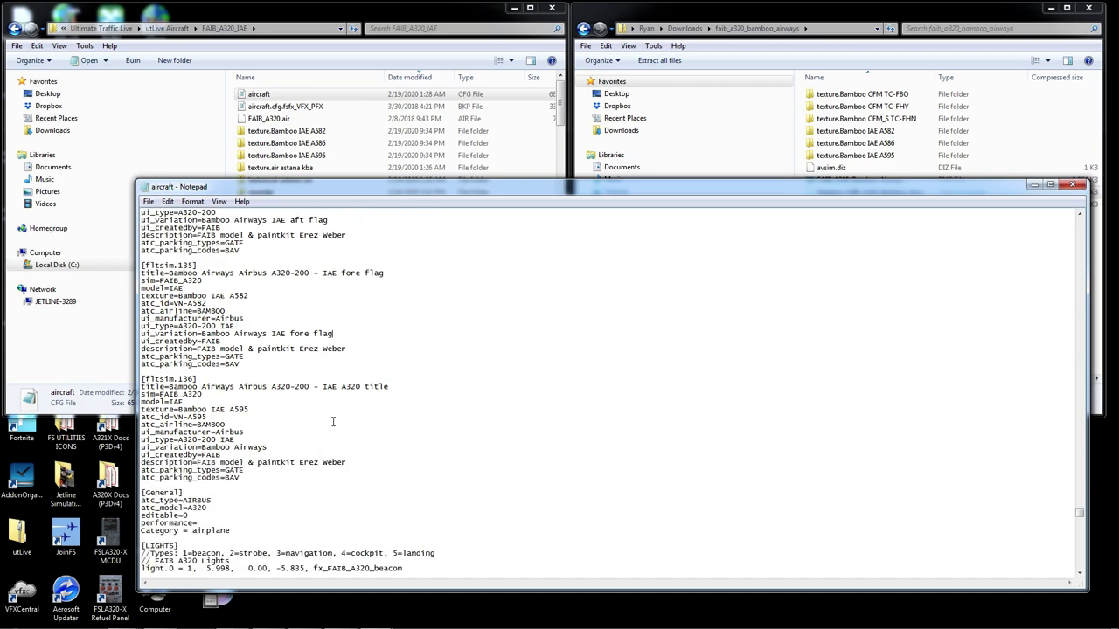
pyautogui.moveTo(323, 388); pyautogui.dragTo(390, 388)
pyautogui.rightClick(372, 387)
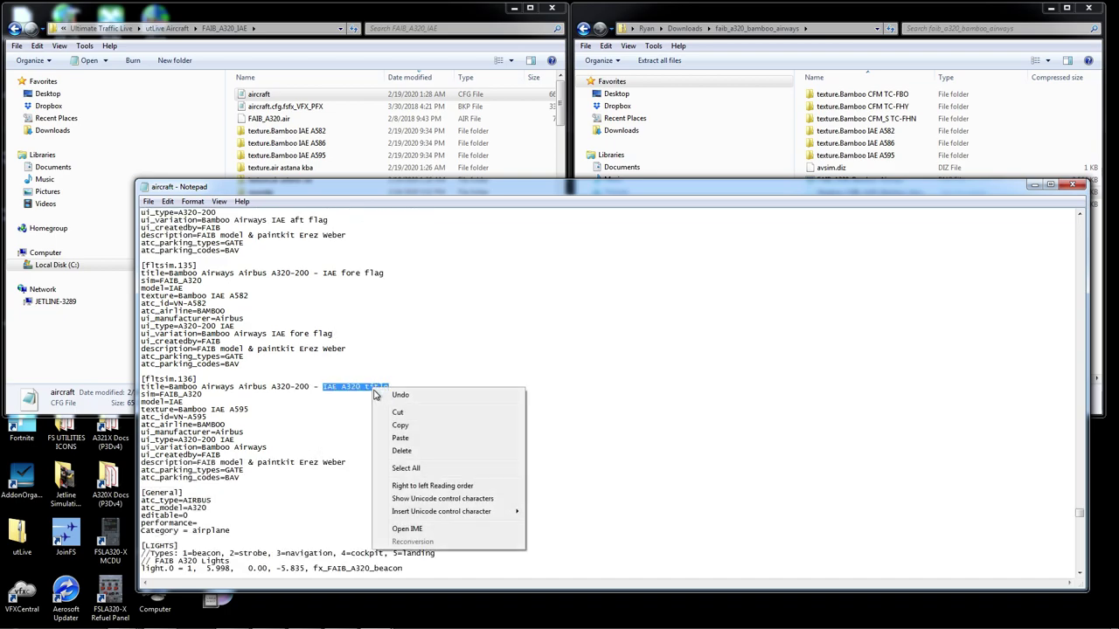
pyautogui.click(399, 427)
pyautogui.click(284, 444)
pyautogui.rightClick(274, 447)
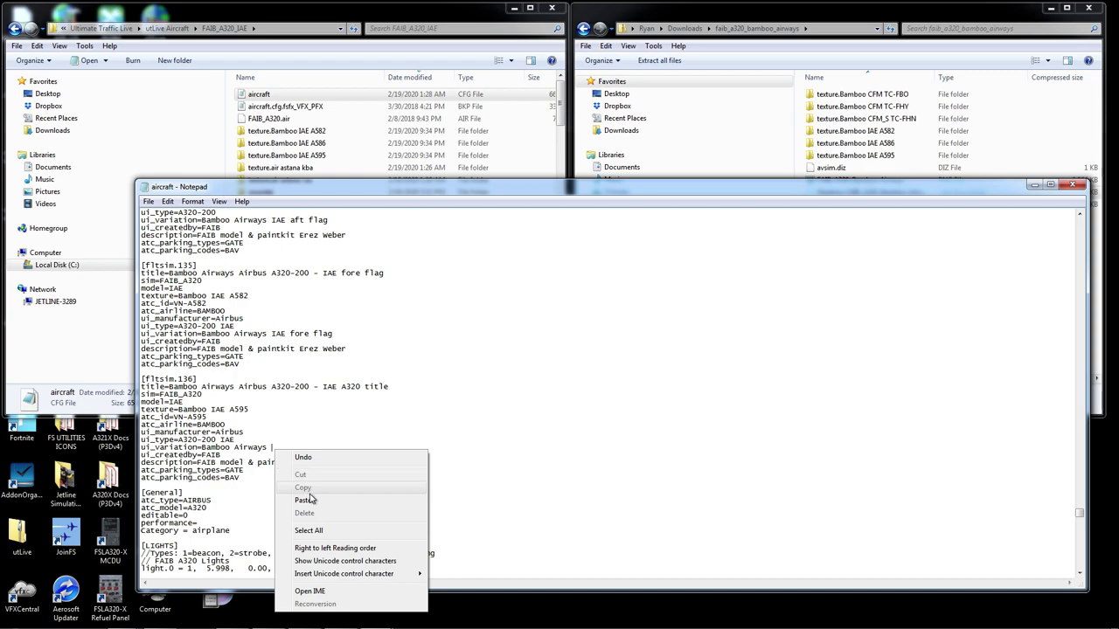
pyautogui.click(304, 500)
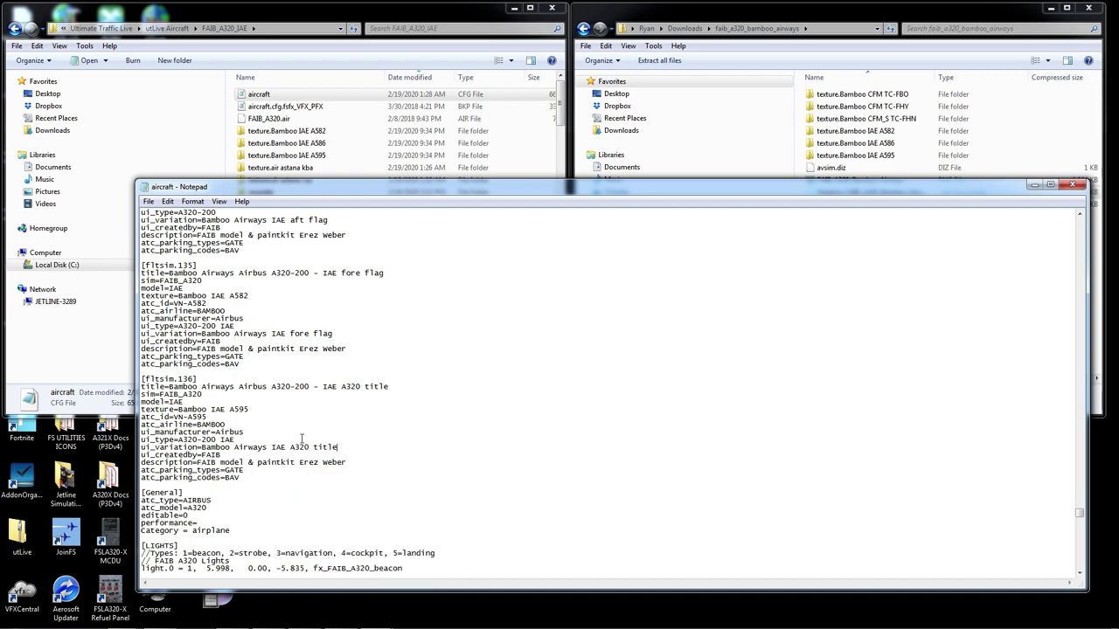
# - Remove IAE from [fltsim.136] ui_type and begin retyping its manufacturer as FAIB
pyautogui.moveTo(236, 439); pyautogui.dragTo(219, 440)
pyautogui.press('Delete')
pyautogui.moveTo(244, 433); pyautogui.dragTo(216, 432)
pyautogui.write('FAIB')
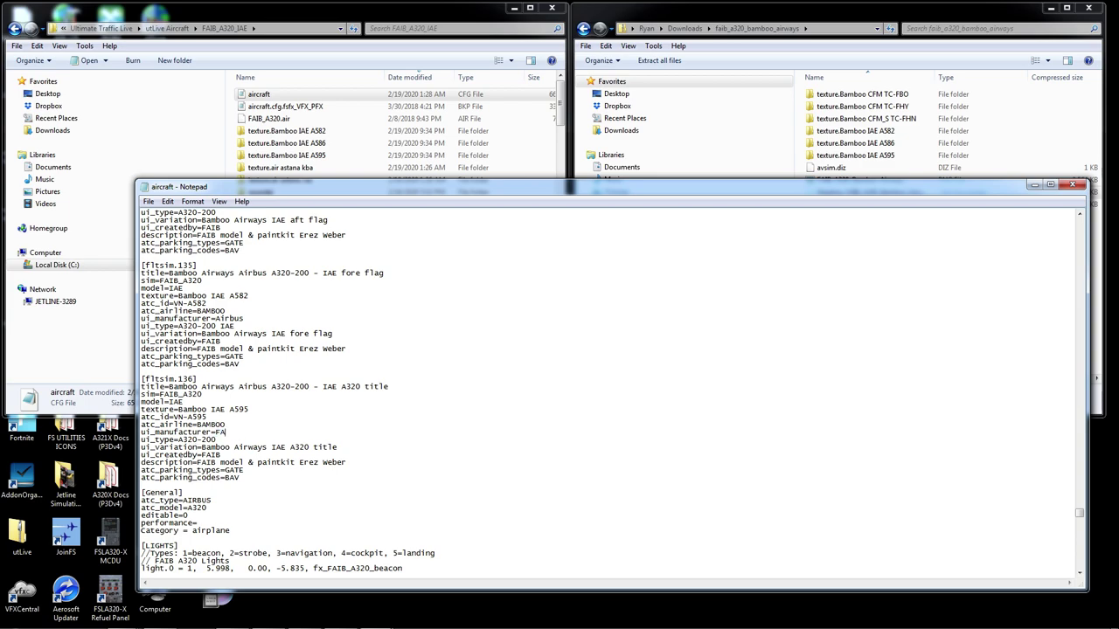